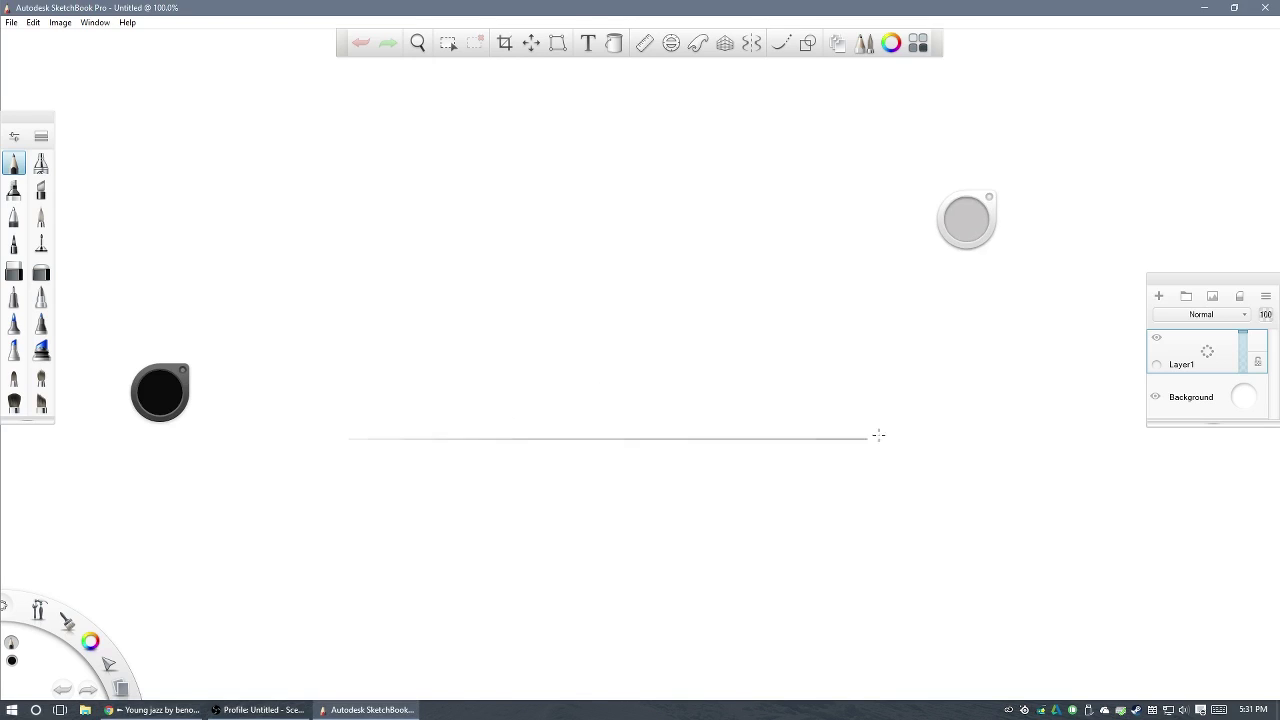
- Sketch the sports car's ground line, beltline, windshield and long roofline in pencil
left_click_drag(351, 434, 877, 434)
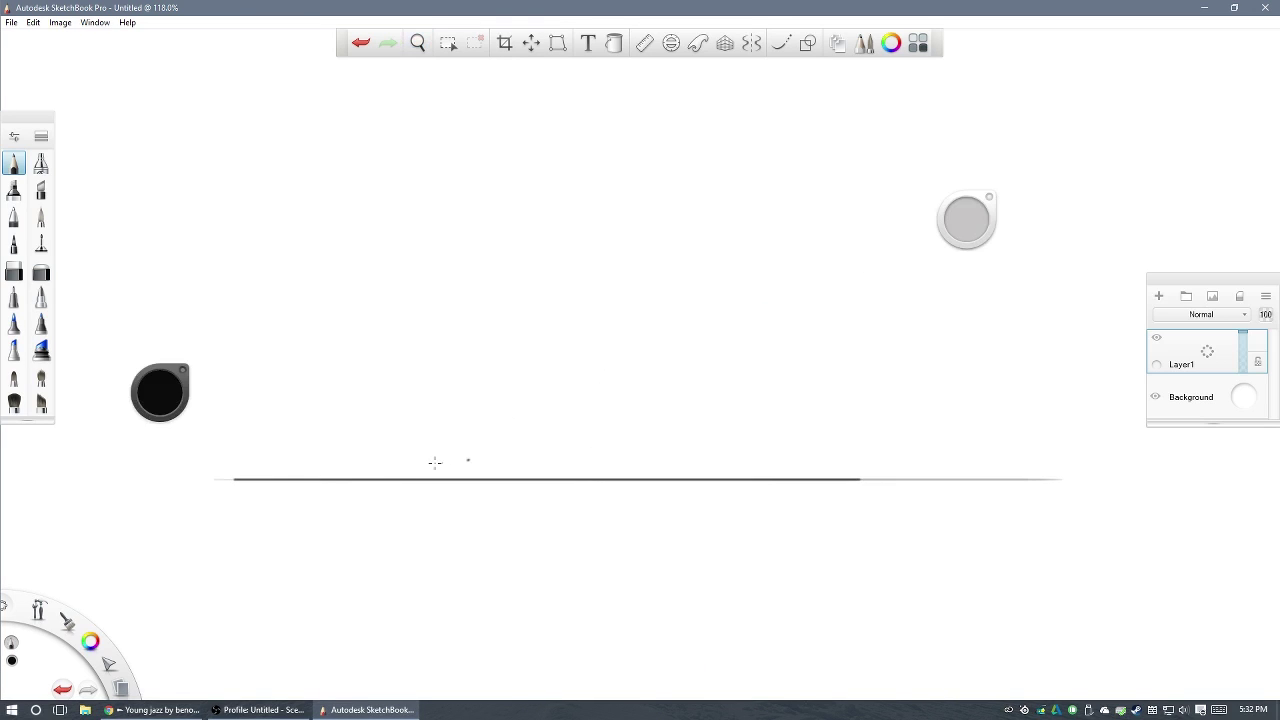
left_click_drag(530, 358, 898, 316)
left_click_drag(470, 360, 664, 283)
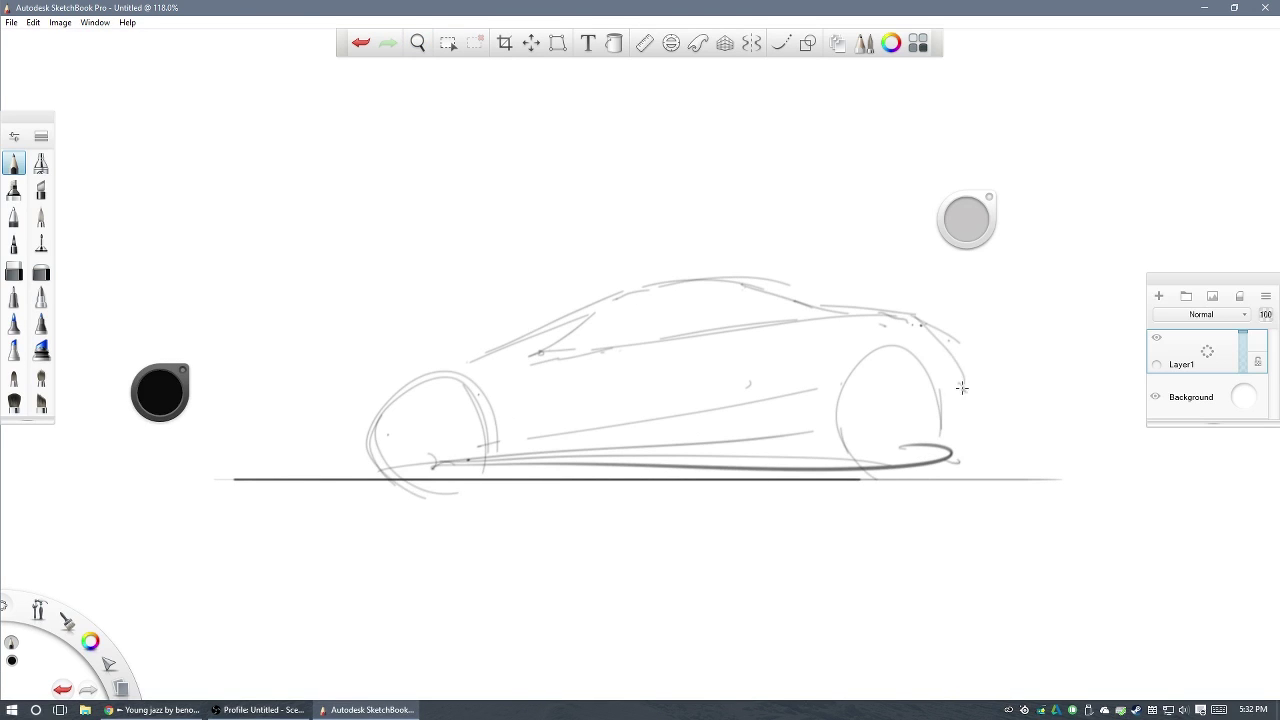
left_click_drag(962, 388, 958, 462)
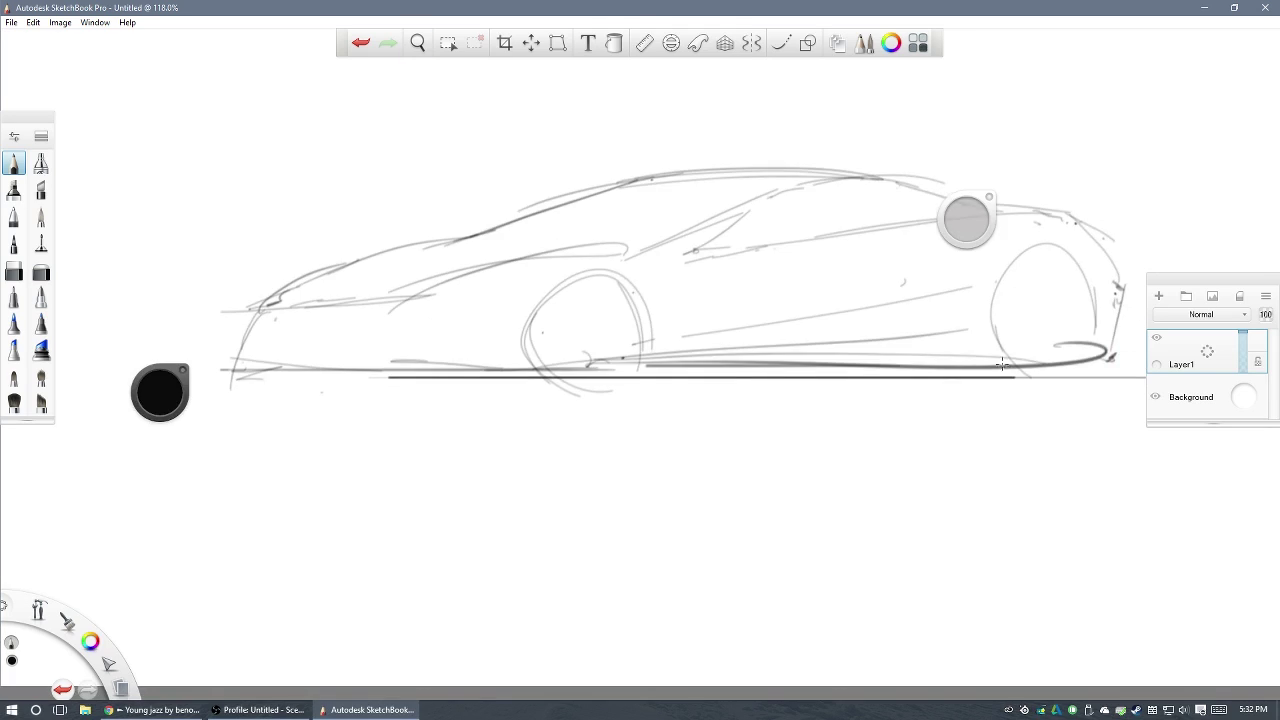
left_click_drag(545, 288, 750, 235)
left_click_drag(596, 232, 675, 215)
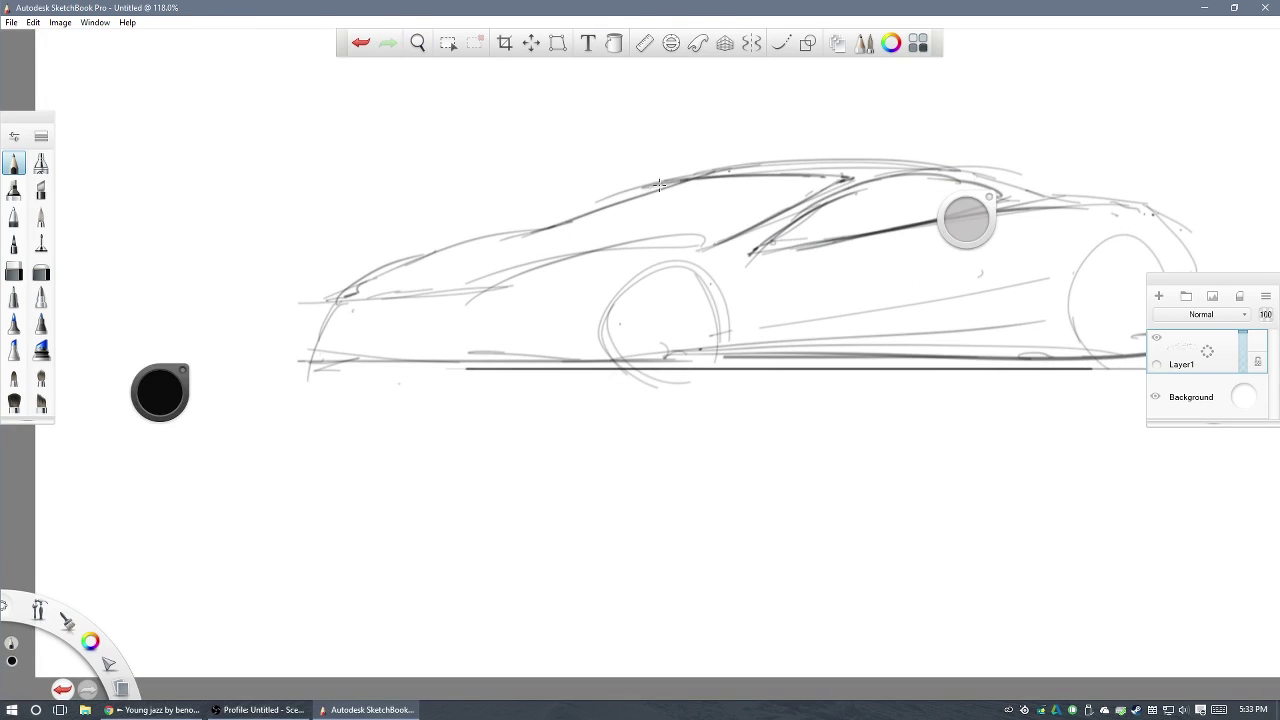
left_click_drag(751, 206, 700, 150)
left_click_drag(610, 115, 834, 145)
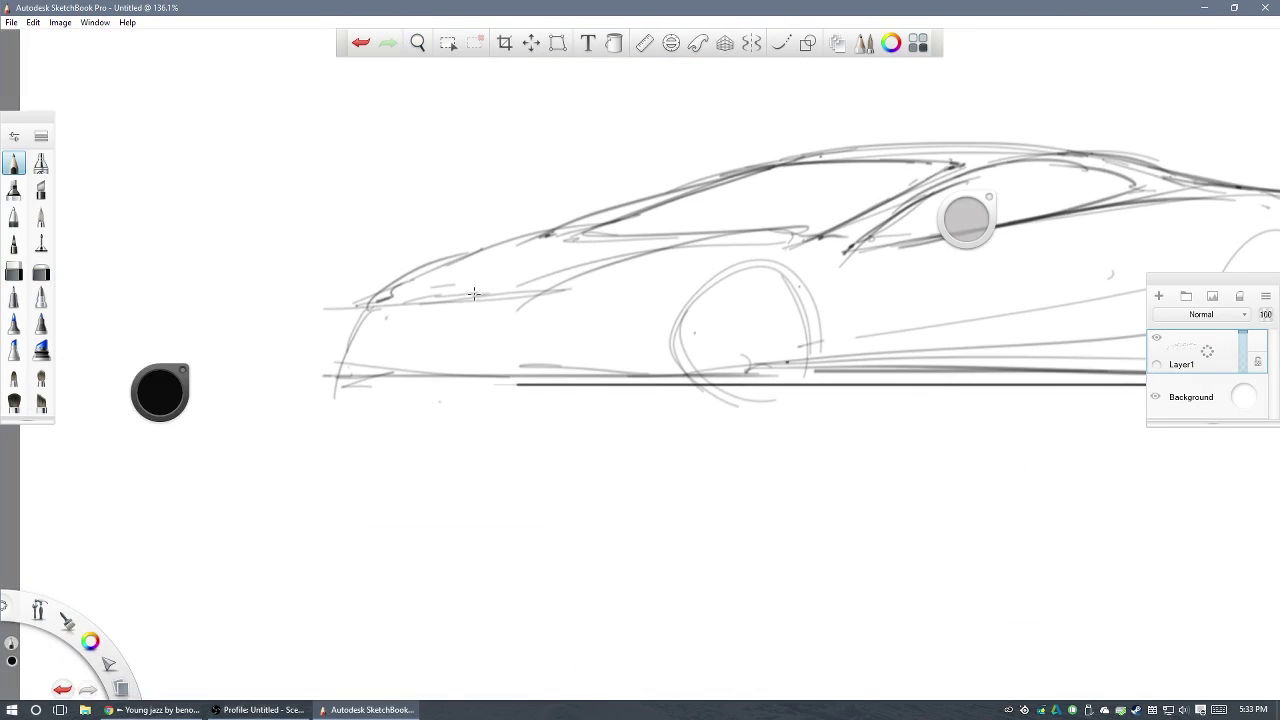
left_click_drag(470, 300, 680, 262)
- Trace the front and rear wheels using an Ellipse ruler fitted to each wheel
left_click(671, 43)
mouse_move(359, 298)
left_mouse_down()
mouse_move(505, 297)
mouse_move(645, 250)
left_mouse_up()
left_click_drag(560, 230, 625, 350)
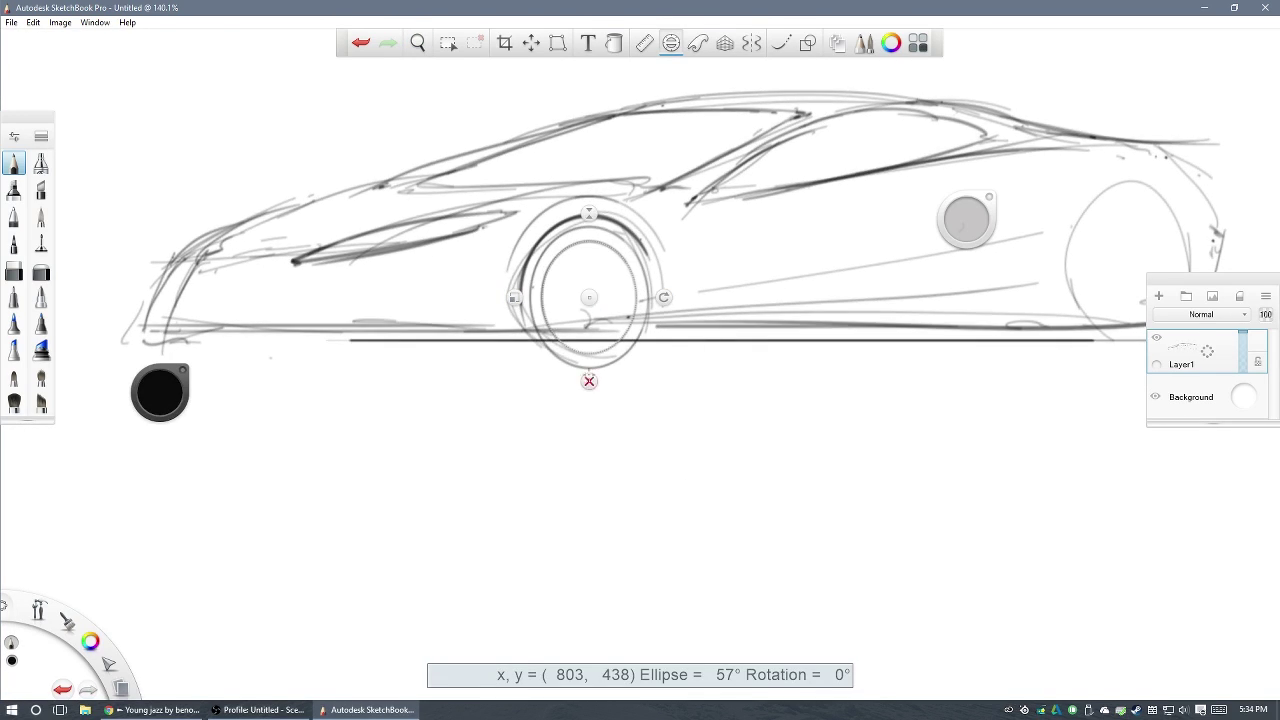
left_click_drag(900, 300, 556, 323)
left_click_drag(589, 297, 785, 310)
left_click_drag(700, 314, 676, 310)
mouse_move(790, 215)
left_mouse_down()
mouse_move(735, 340)
mouse_move(850, 330)
left_mouse_up()
left_click(785, 455)
- Darken the hood and lower body lines and add a dark ground shadow under the car
scroll(640, 300, "down", 2)
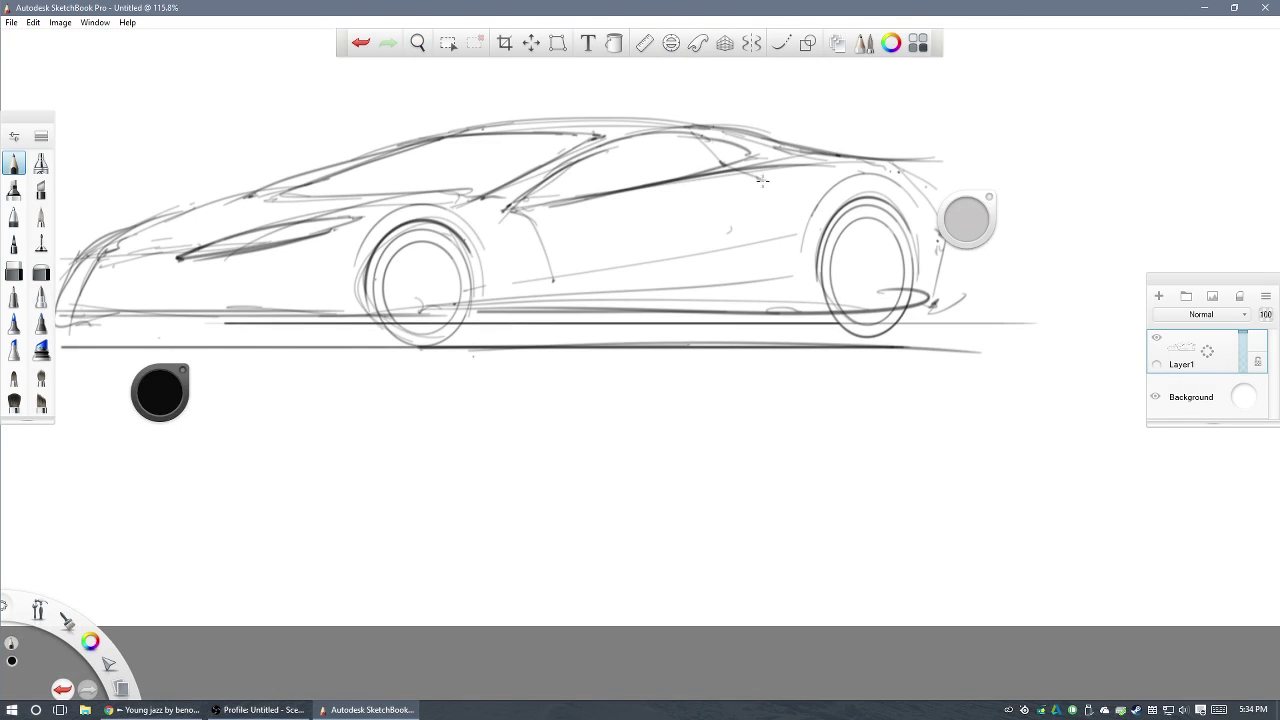
mouse_move(490, 391)
left_mouse_down()
mouse_move(608, 334)
mouse_move(811, 314)
mouse_move(749, 297)
mouse_move(1050, 242)
mouse_move(758, 211)
mouse_move(794, 222)
mouse_move(451, 390)
left_mouse_up()
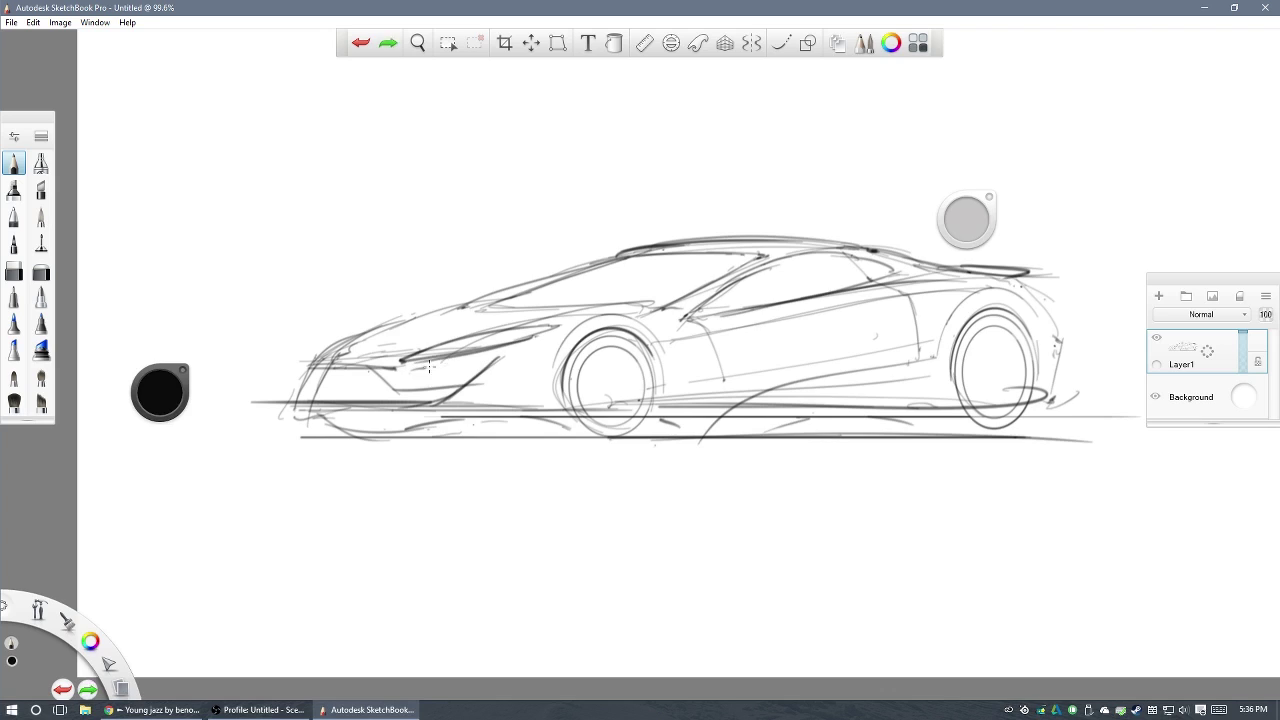
mouse_move(429, 366)
left_mouse_down()
mouse_move(640, 305)
mouse_move(501, 393)
left_mouse_up()
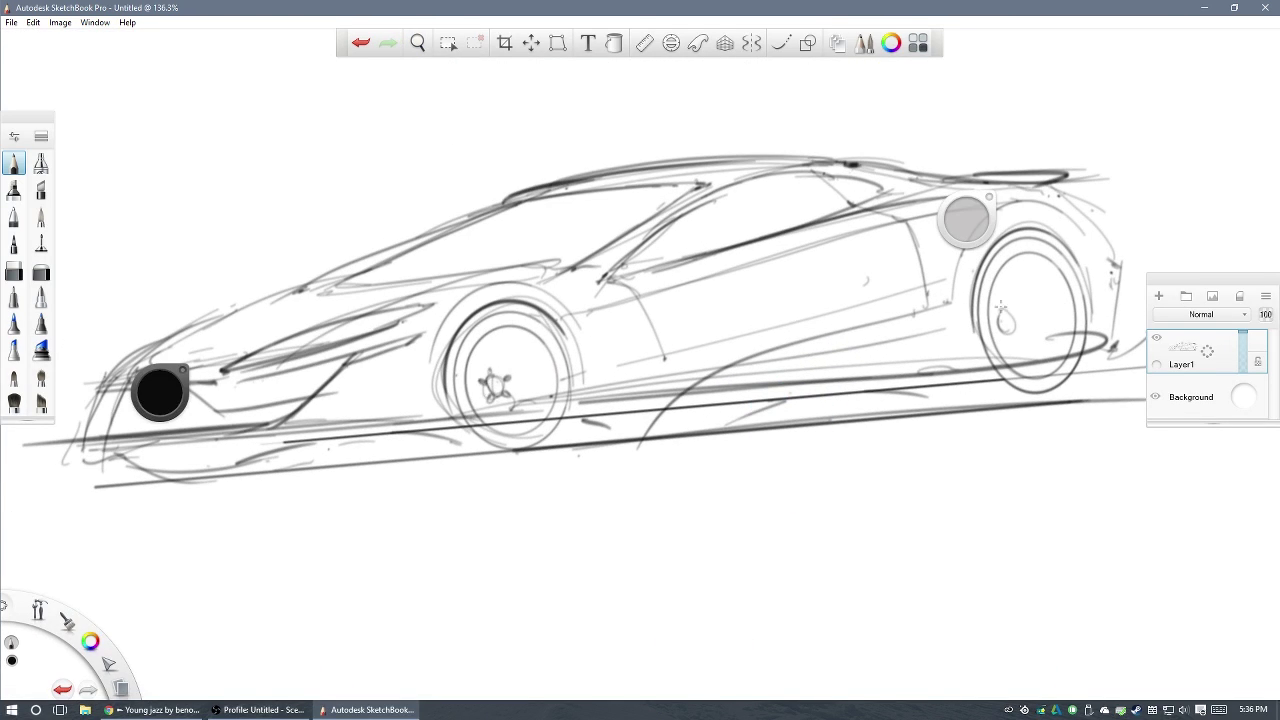
mouse_move(1000, 307)
left_mouse_down()
mouse_move(640, 380)
mouse_move(976, 356)
left_mouse_up()
left_click_drag(900, 380, 760, 420)
left_click_drag(500, 436, 860, 420)
mouse_move(792, 366)
left_mouse_down()
mouse_move(737, 400)
mouse_move(808, 300)
mouse_move(320, 281)
left_mouse_up()
- Undo the last strokes near the front wheel and review the whole car sketch
mouse_move(670, 292)
left_mouse_down()
mouse_move(685, 280)
mouse_move(508, 298)
left_mouse_up()
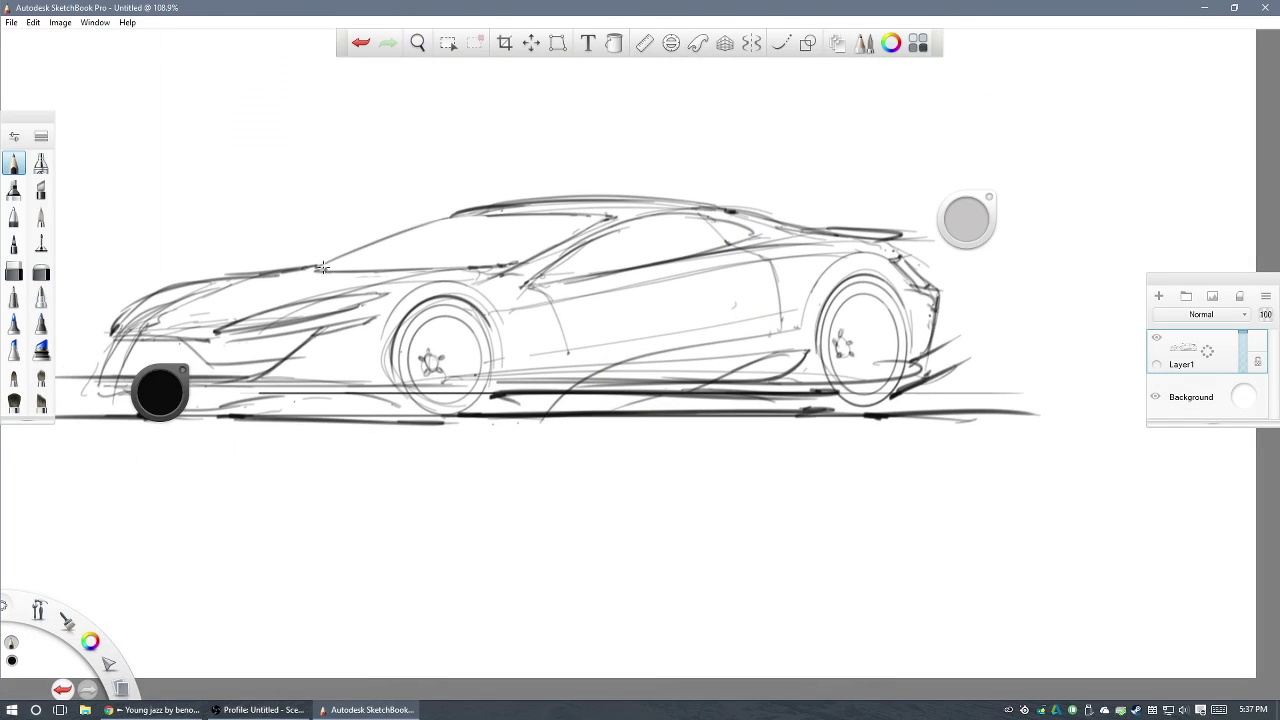
mouse_move(707, 272)
left_mouse_down()
mouse_move(571, 286)
mouse_move(479, 357)
mouse_move(650, 228)
left_mouse_up()
key("ctrl+z")
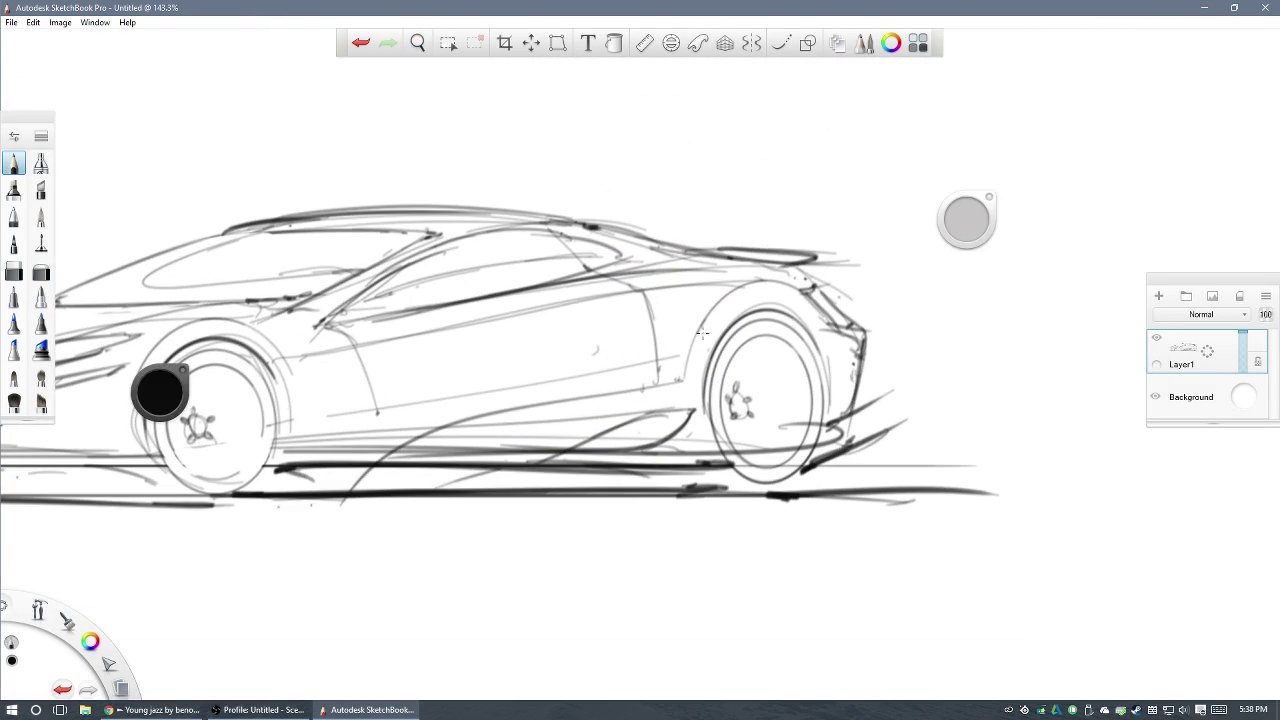
mouse_move(651, 280)
left_mouse_down()
mouse_move(634, 565)
mouse_move(490, 342)
left_mouse_up()
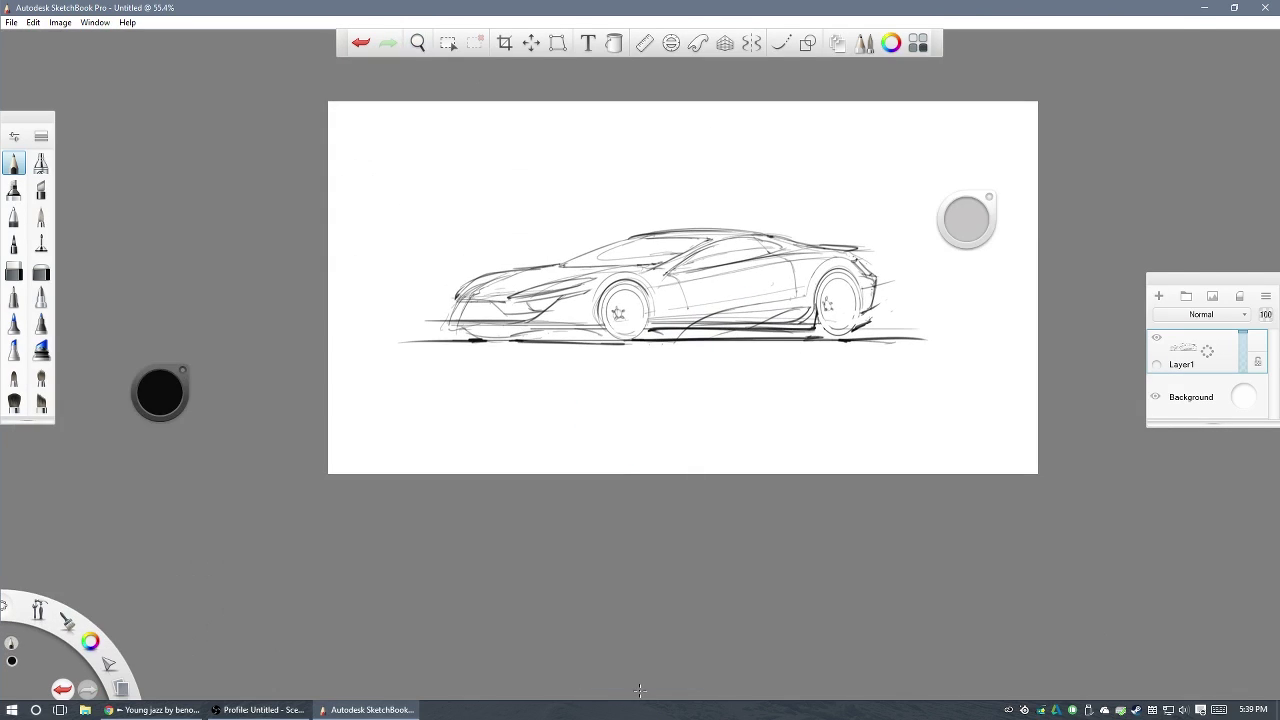
mouse_move(803, 243)
left_mouse_down()
mouse_move(507, 243)
mouse_move(404, 277)
left_mouse_up()
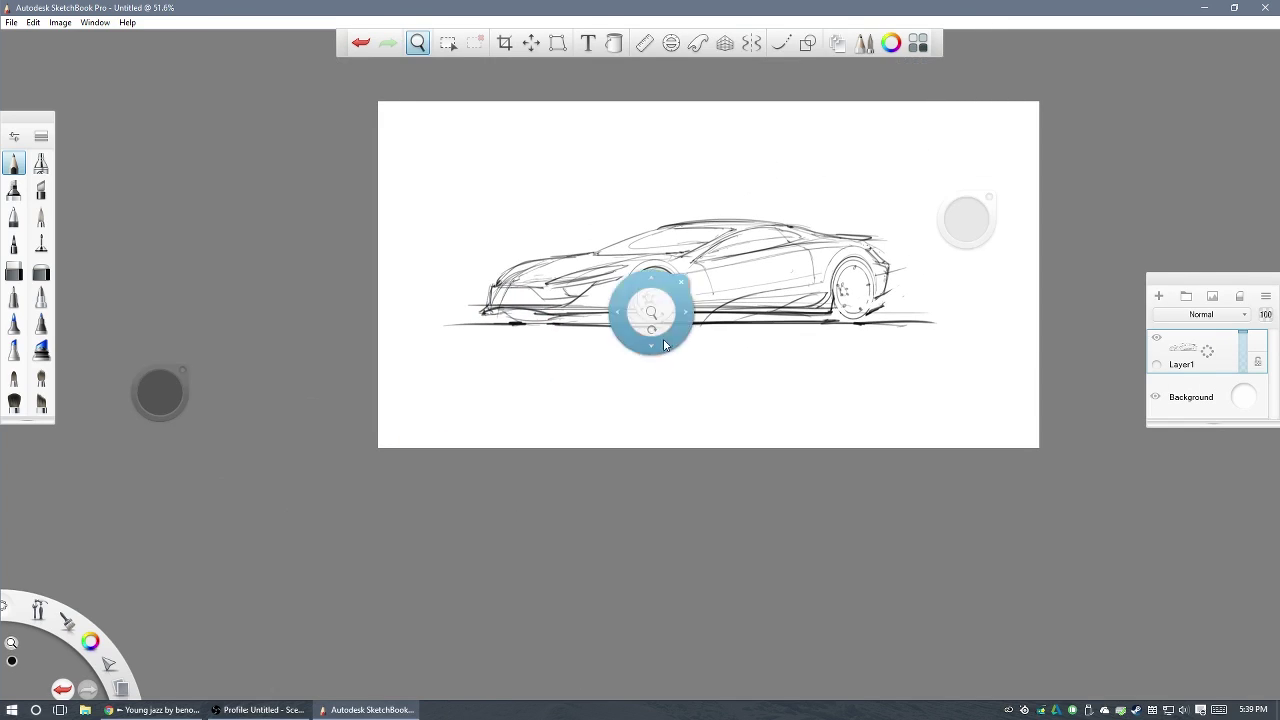
mouse_move(651, 309)
left_mouse_down()
mouse_move(523, 258)
mouse_move(721, 408)
mouse_move(634, 237)
left_mouse_up()
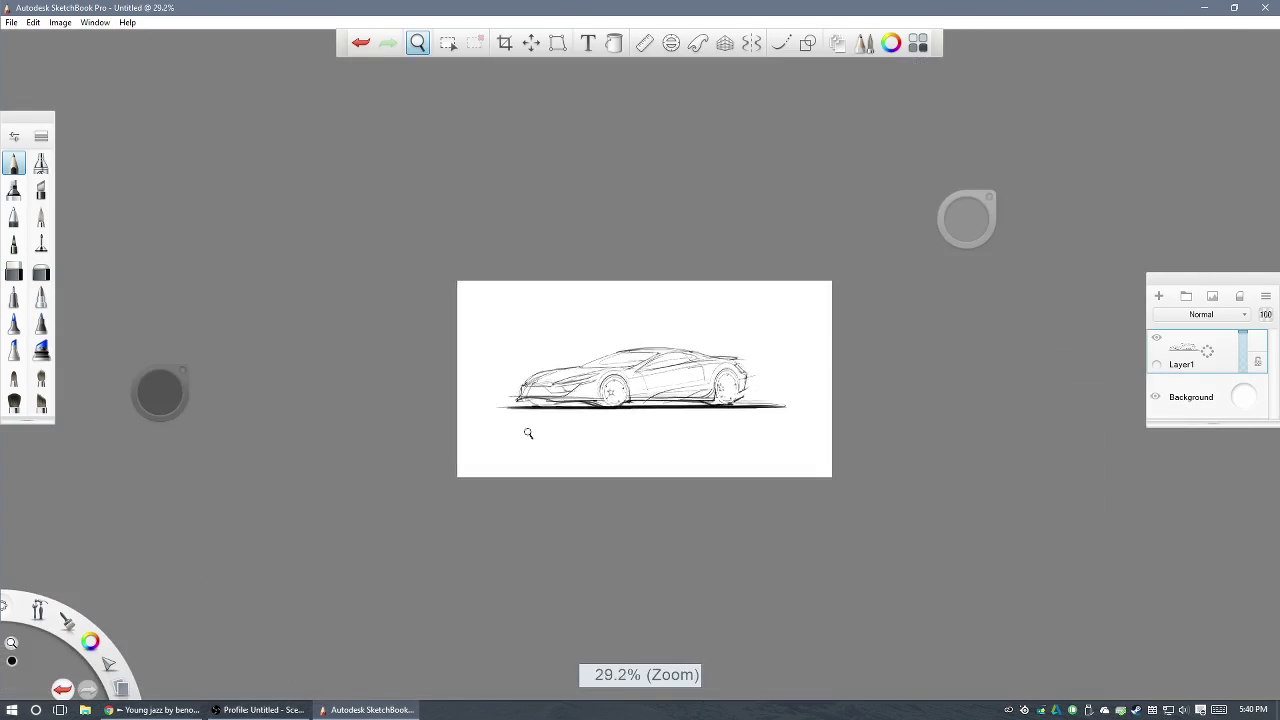
- Draw a small side-view car above the main sketch with wheels, roof, door cut and lower body line
key("ctrl+y")
left_click_drag(766, 203, 586, 244)
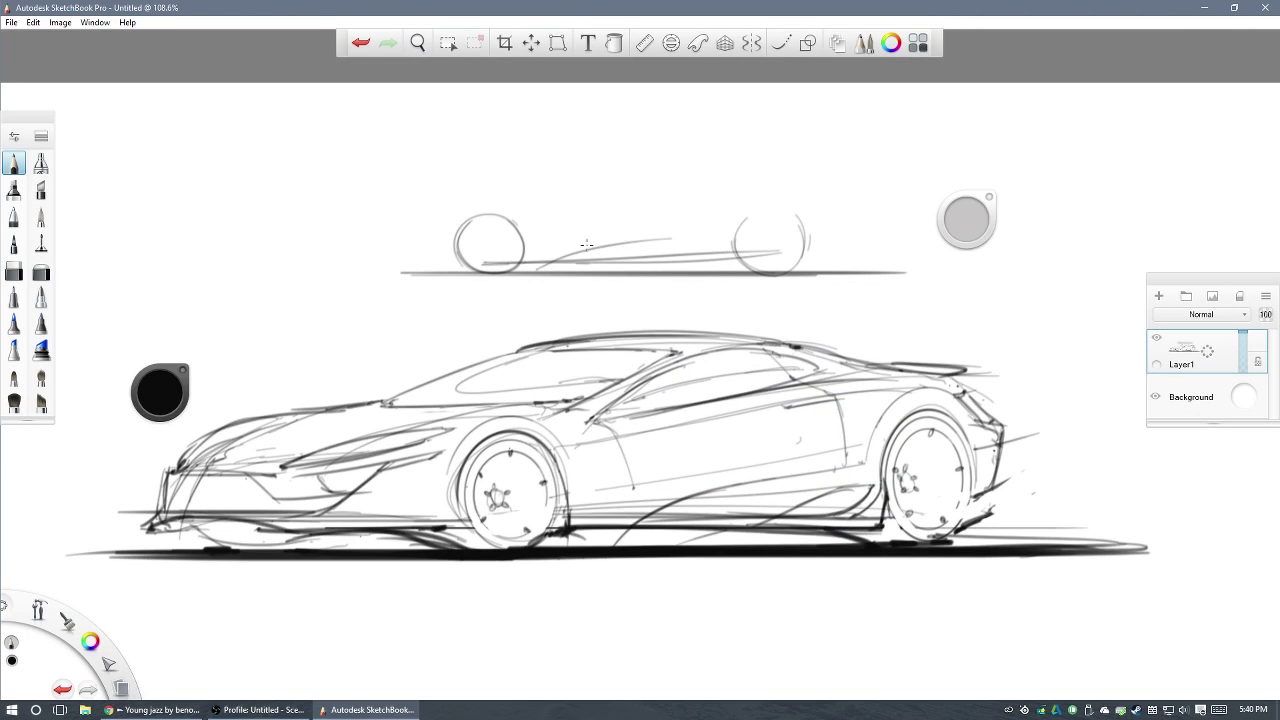
left_click_drag(638, 200, 561, 222)
mouse_move(499, 252)
left_mouse_down()
mouse_move(510, 278)
mouse_move(826, 214)
mouse_move(577, 242)
left_mouse_up()
left_click_drag(664, 212, 686, 251)
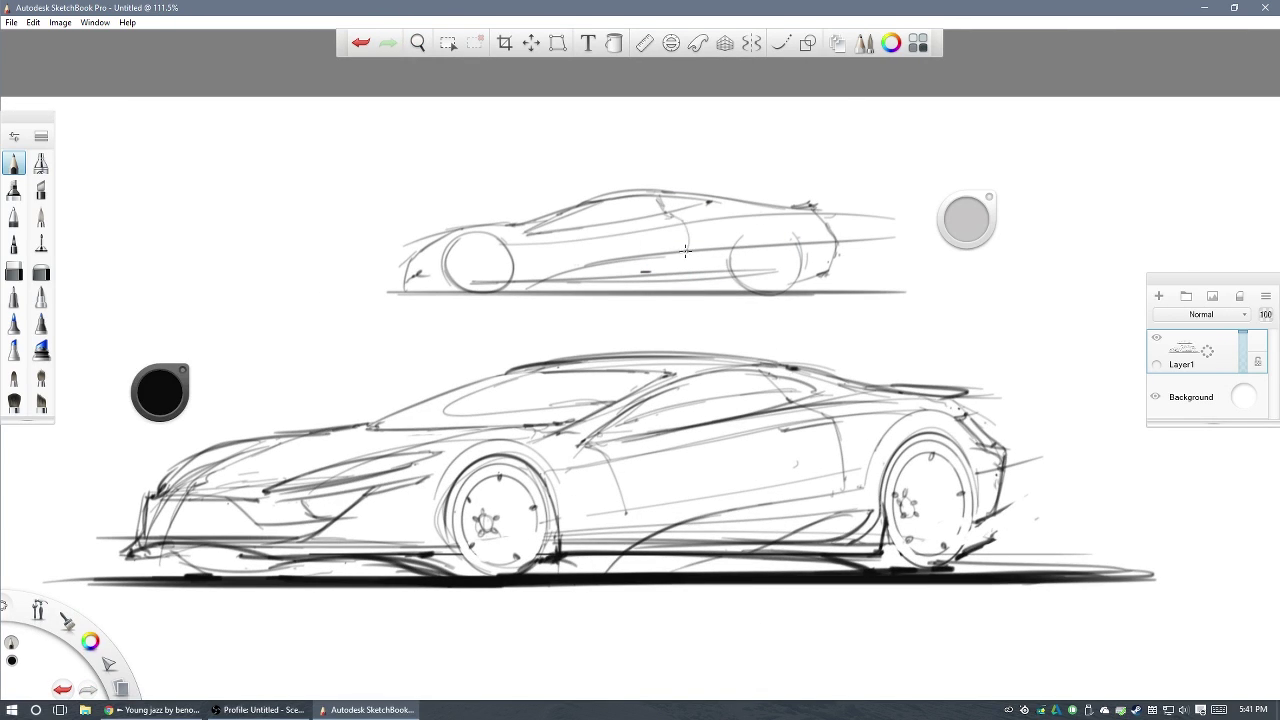
scroll(670, 263, "up", 5)
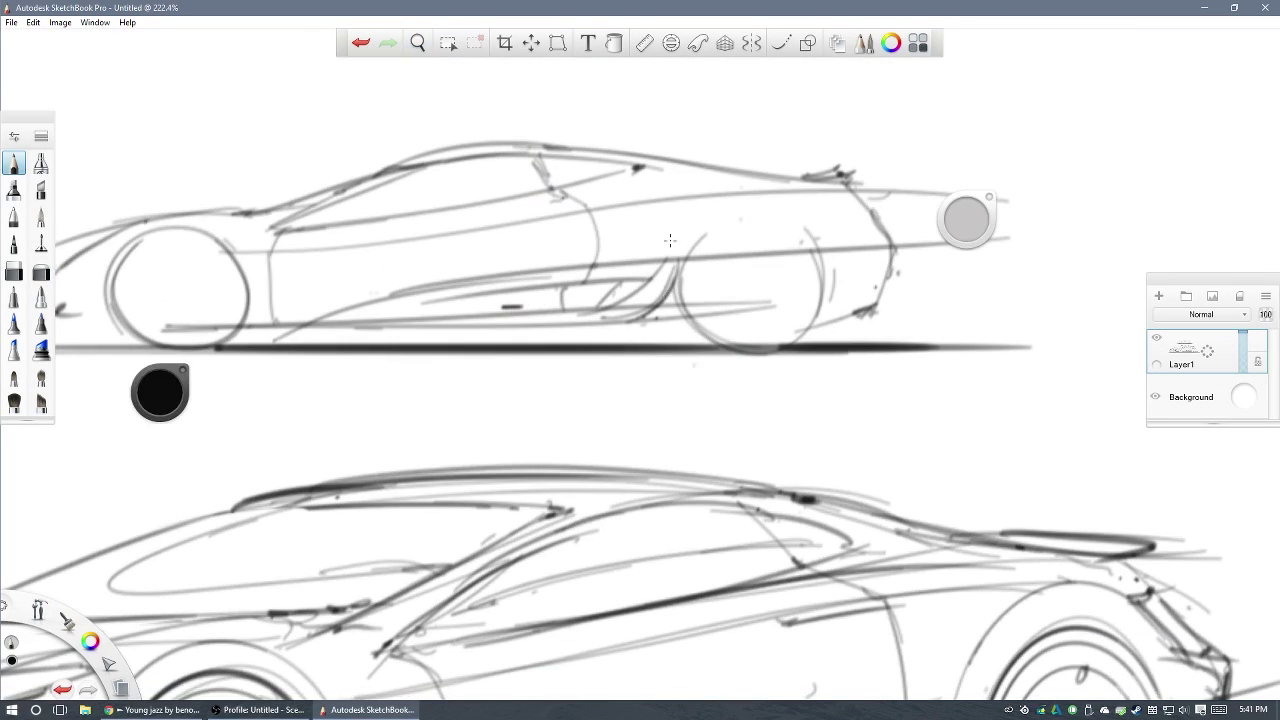
left_click_drag(672, 308, 220, 346)
- Sketch and refine a roof box on top of the small upper car
scroll(507, 281, "down", 1)
scroll(507, 281, "down", 10)
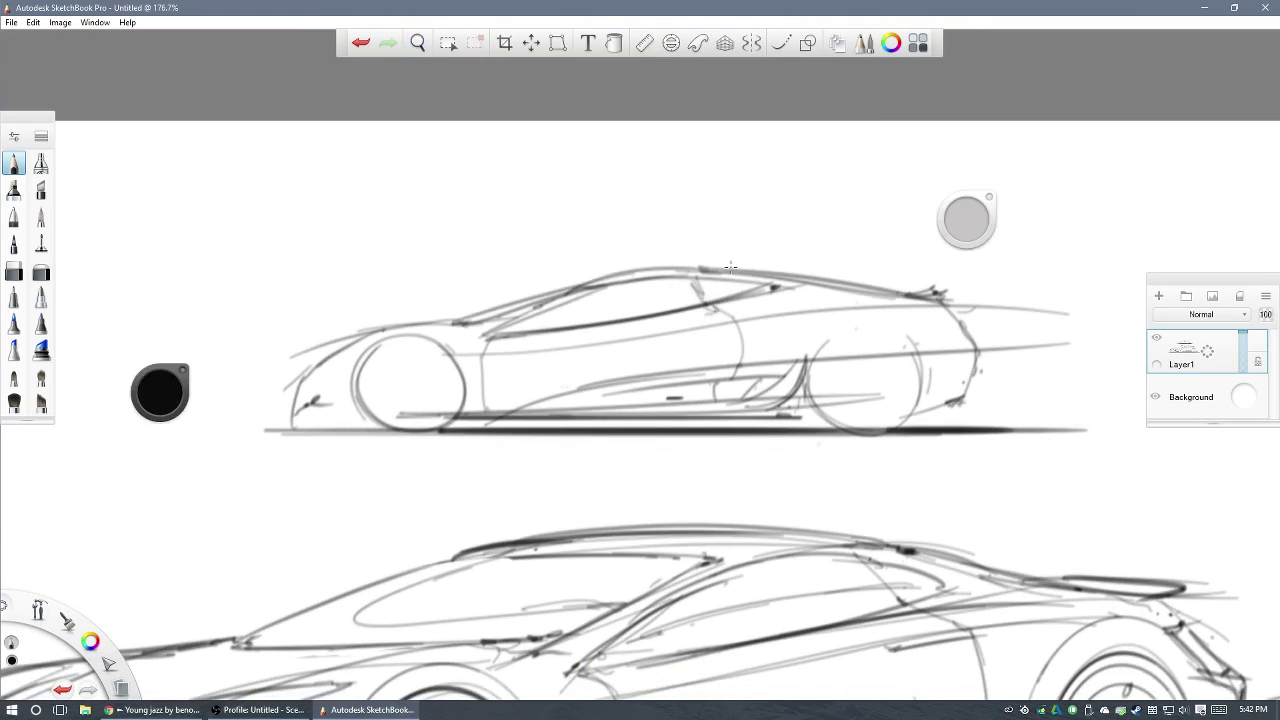
scroll(547, 408, "up", 10)
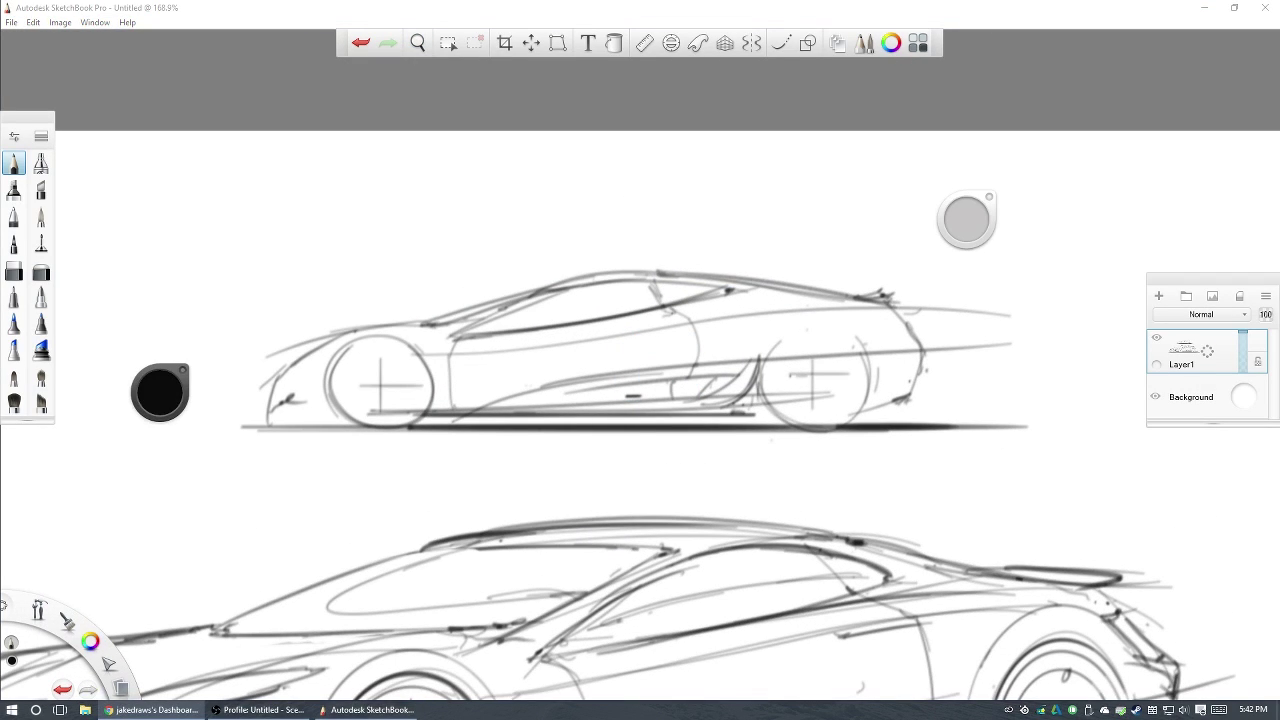
scroll(644, 293, "up", 1)
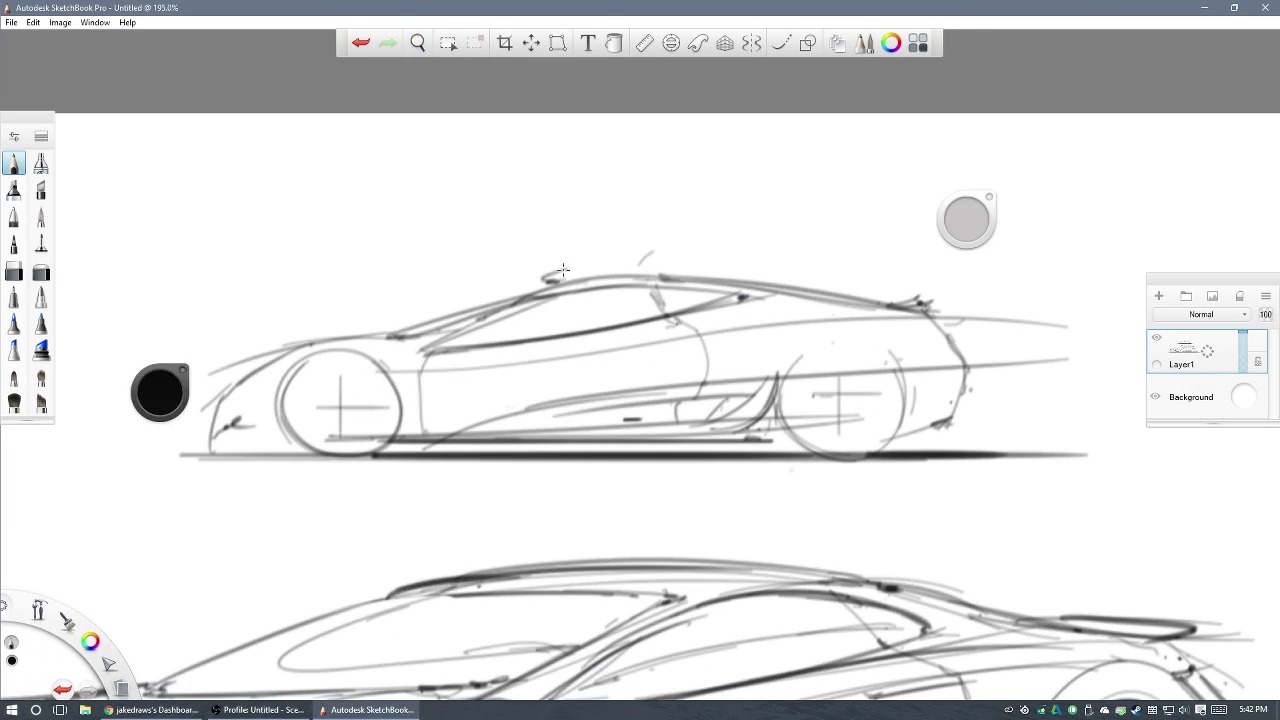
left_click_drag(522, 280, 698, 260)
mouse_move(474, 276)
left_mouse_down()
mouse_move(690, 226)
mouse_move(720, 258)
left_mouse_up()
scroll(668, 315, "down", 2)
scroll(668, 315, "up", 1)
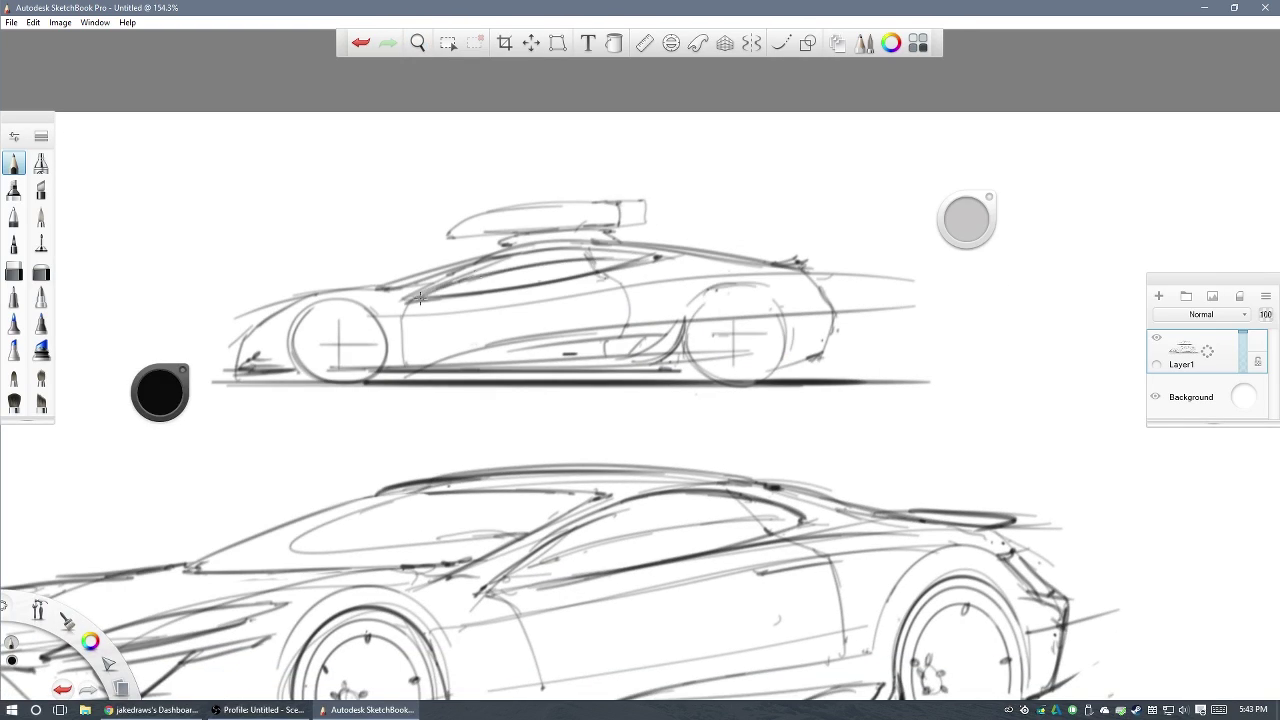
scroll(419, 297, "down", 5)
scroll(419, 297, "up", 5)
scroll(419, 297, "up", 1)
scroll(419, 297, "down", 1)
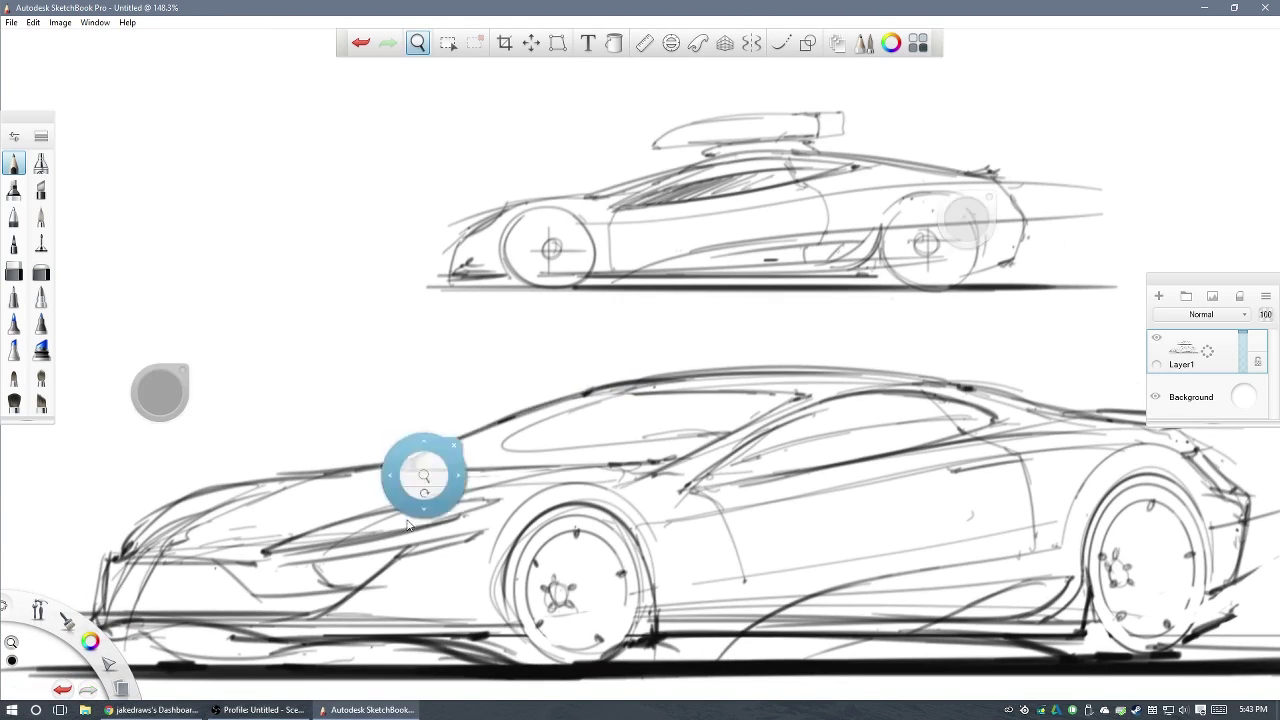
- Sketch a new car at the left with body lines, wheel ellipses, roof, windshield and nose
left_click_drag(423, 474, 955, 558)
left_click_drag(350, 350, 732, 297)
left_click_drag(395, 370, 800, 316)
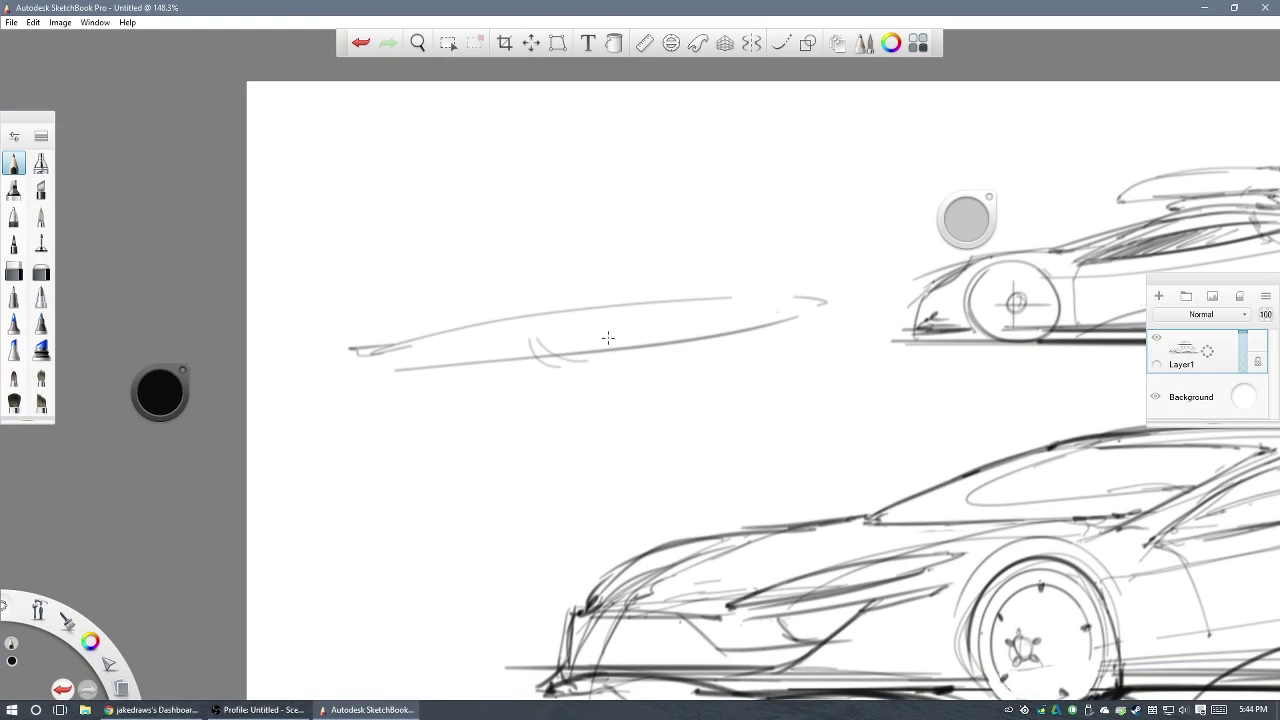
left_click_drag(588, 296, 606, 318)
left_click_drag(790, 290, 812, 245)
left_click_drag(599, 238, 686, 210)
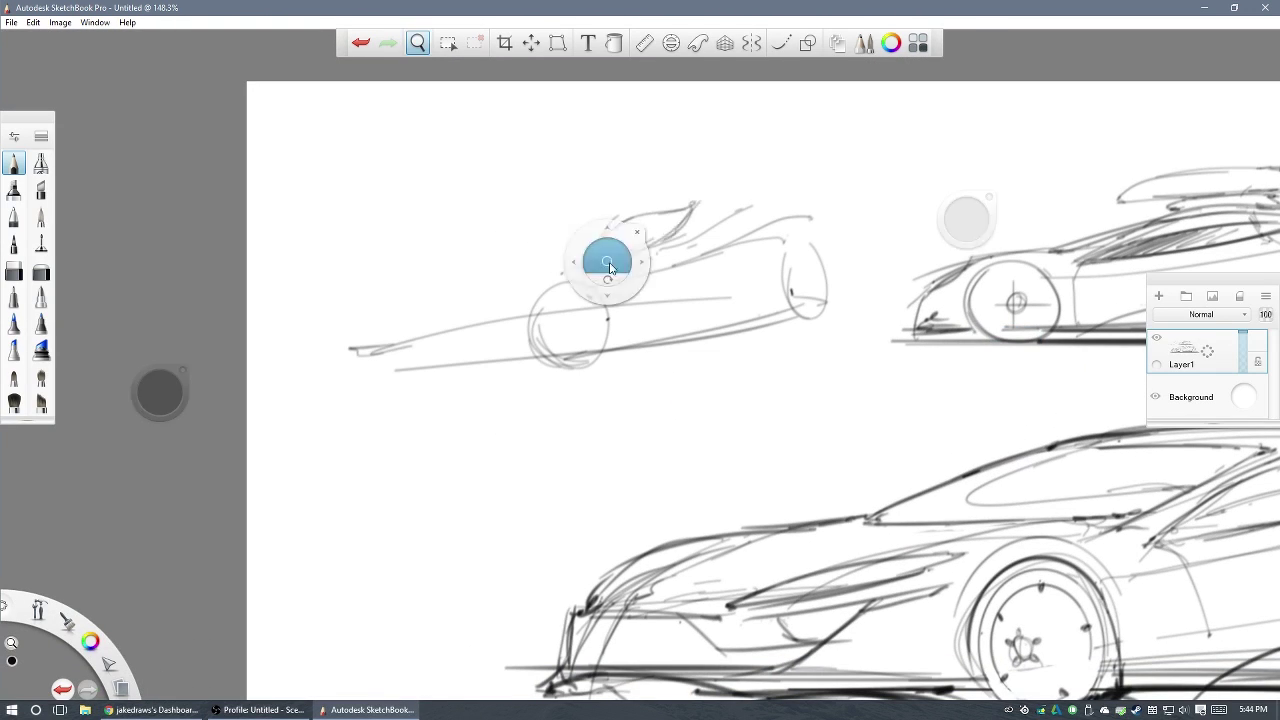
left_click_drag(606, 263, 620, 250)
left_click_drag(460, 285, 650, 212)
left_click_drag(375, 313, 460, 275)
left_click_drag(508, 337, 500, 330)
- Add dark shading under the new car's body and a ground line beneath it
left_click_drag(665, 215, 824, 212)
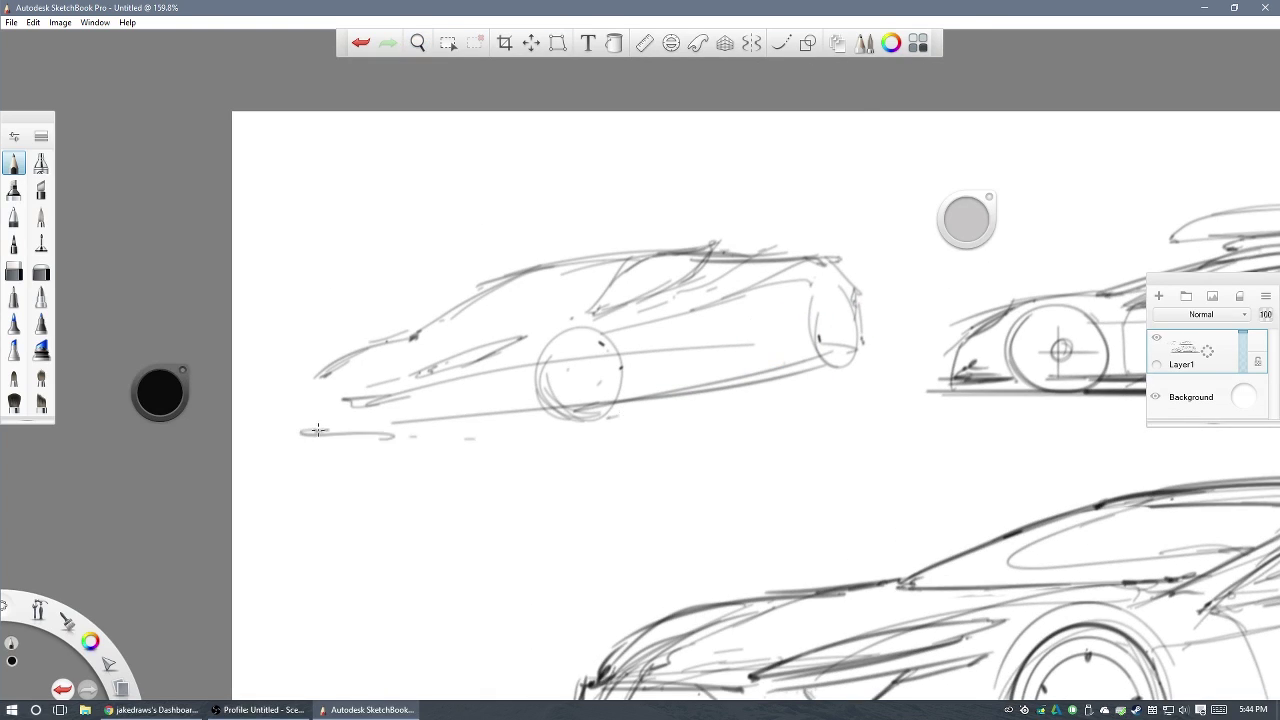
scroll(420, 283, "down", 1)
scroll(420, 283, "up", 4)
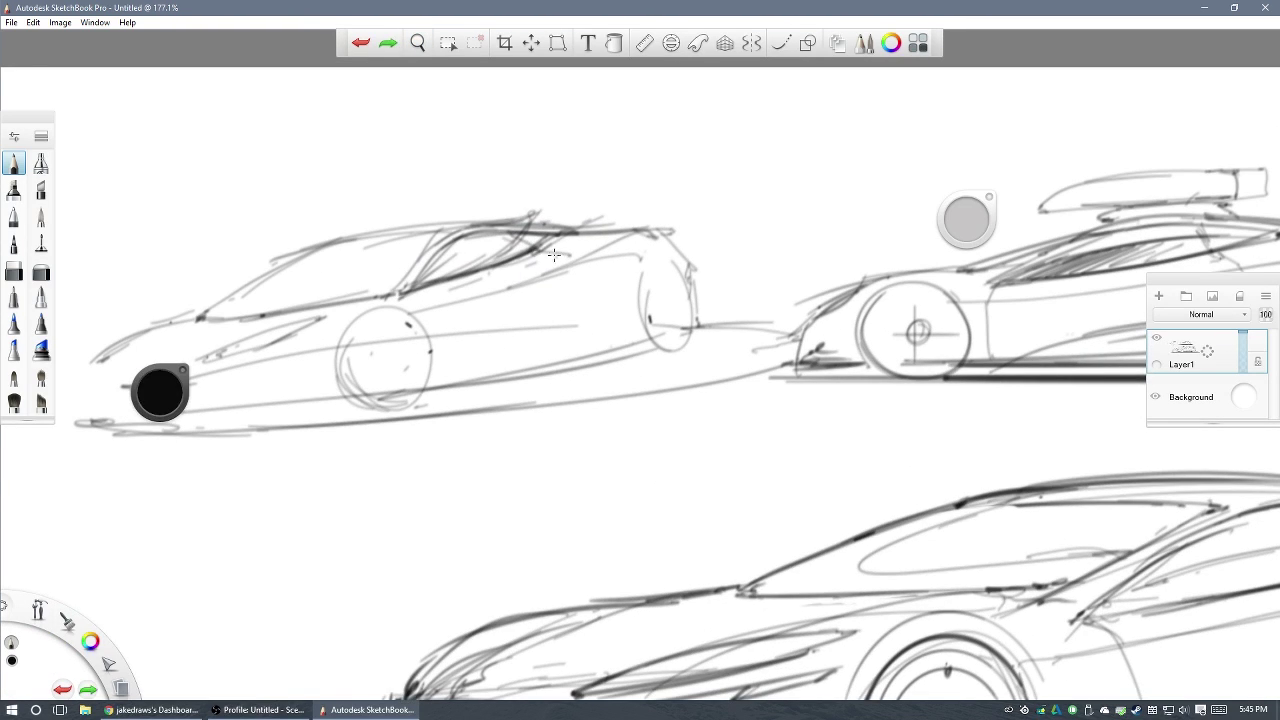
scroll(586, 337, "down", 1)
scroll(803, 190, "down", 5)
scroll(803, 190, "up", 5)
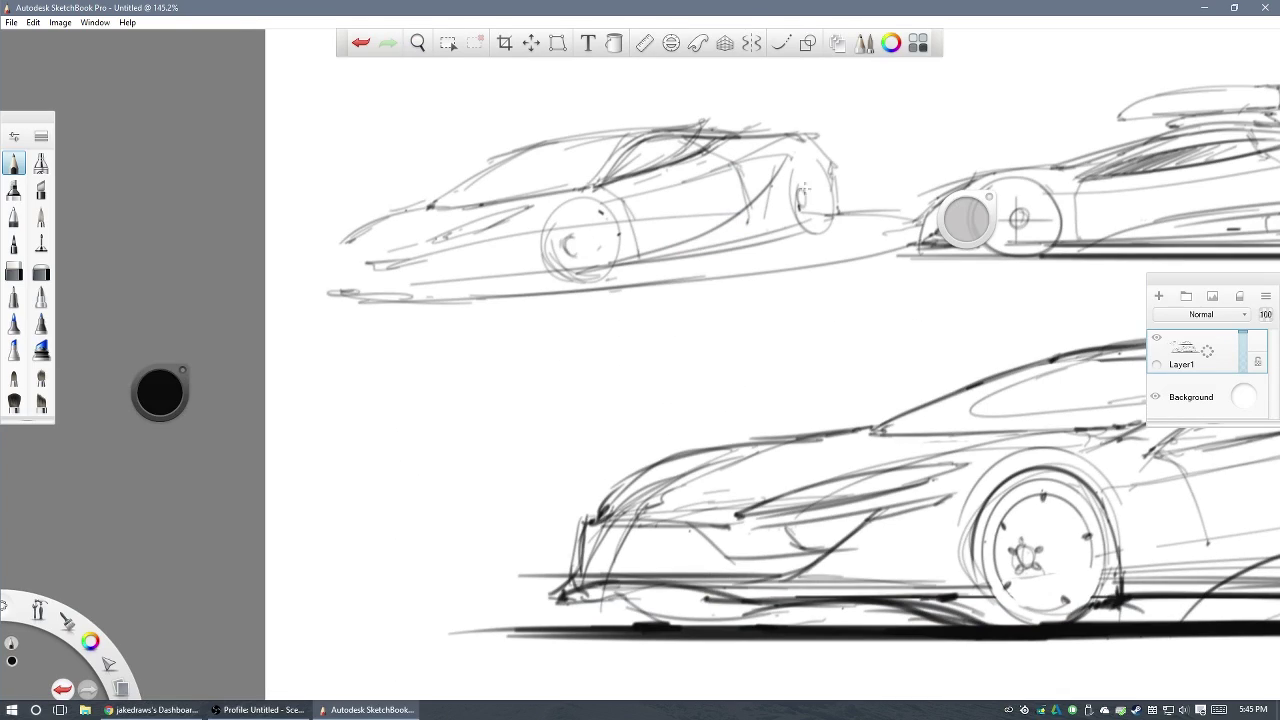
scroll(560, 272, "down", 5)
scroll(560, 272, "up", 6)
left_click_drag(680, 268, 814, 226)
left_click_drag(442, 284, 542, 264)
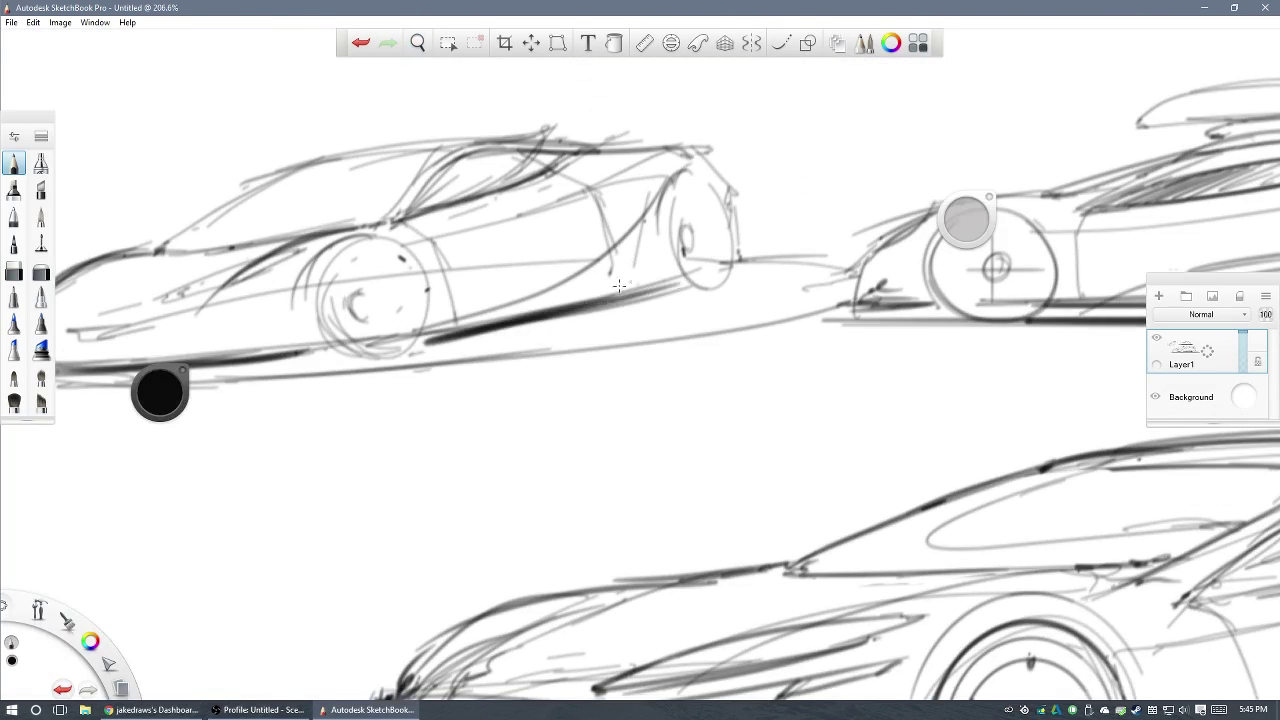
- Rotate the canvas and hatch a diagonal shadow under the small top-left car, then level it
scroll(600, 293, "down", 2)
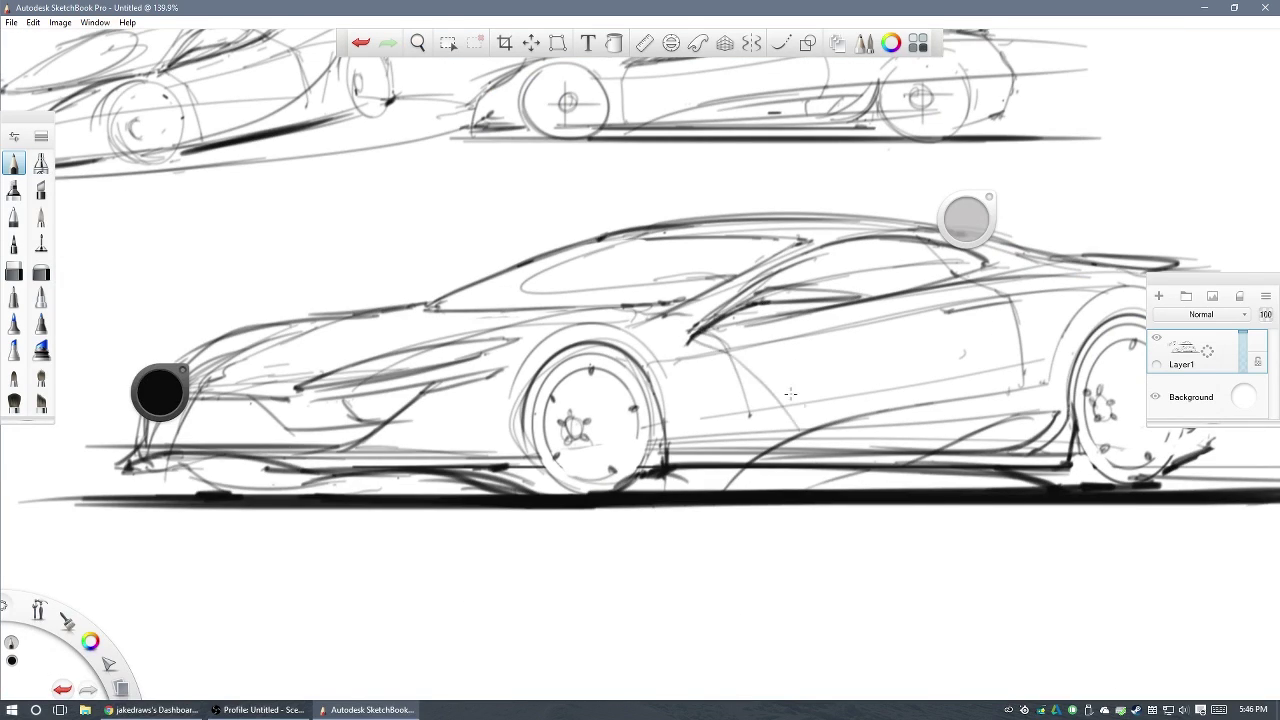
scroll(790, 394, "down", 5)
scroll(588, 270, "up", 5)
scroll(700, 366, "down", 1)
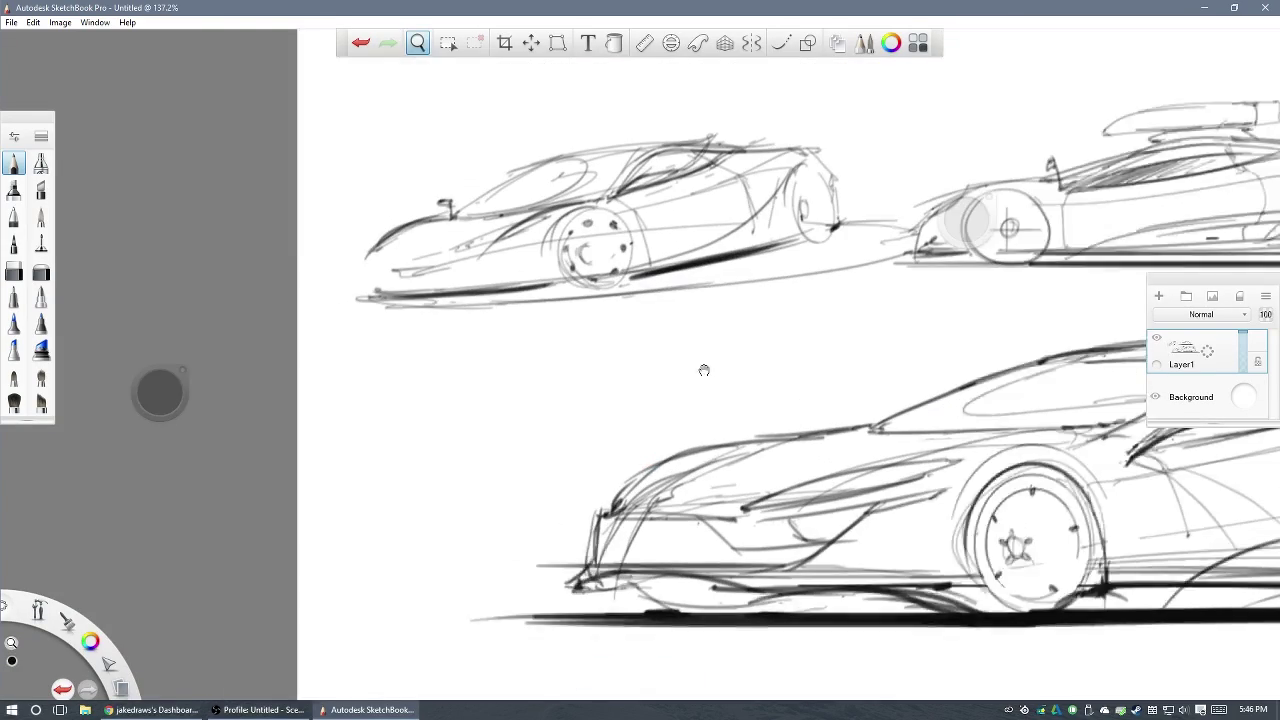
scroll(700, 366, "down", 1)
scroll(514, 275, "up", 2)
scroll(514, 275, "up", 3)
scroll(514, 275, "up", 1)
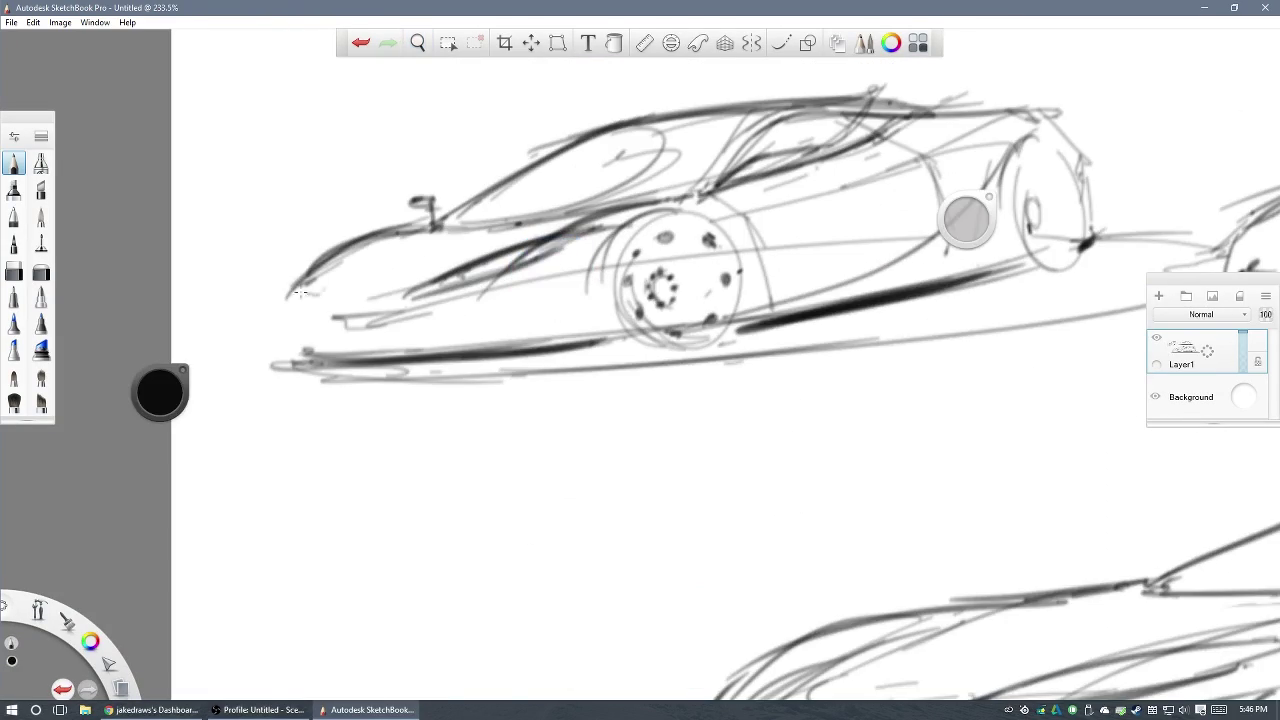
scroll(514, 275, "up", 2)
scroll(734, 234, "down", 4)
scroll(734, 234, "down", 5)
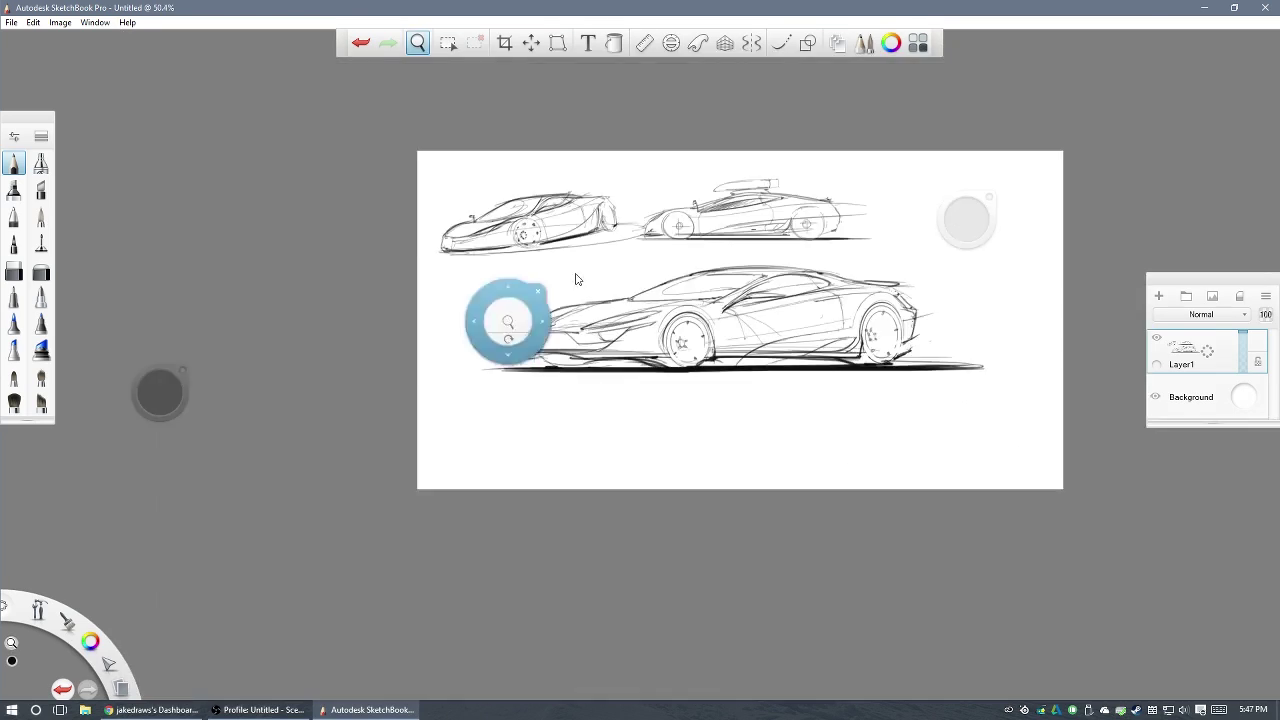
scroll(500, 320, "up", 4)
scroll(480, 251, "up", 1)
left_click_drag(540, 215, 532, 256)
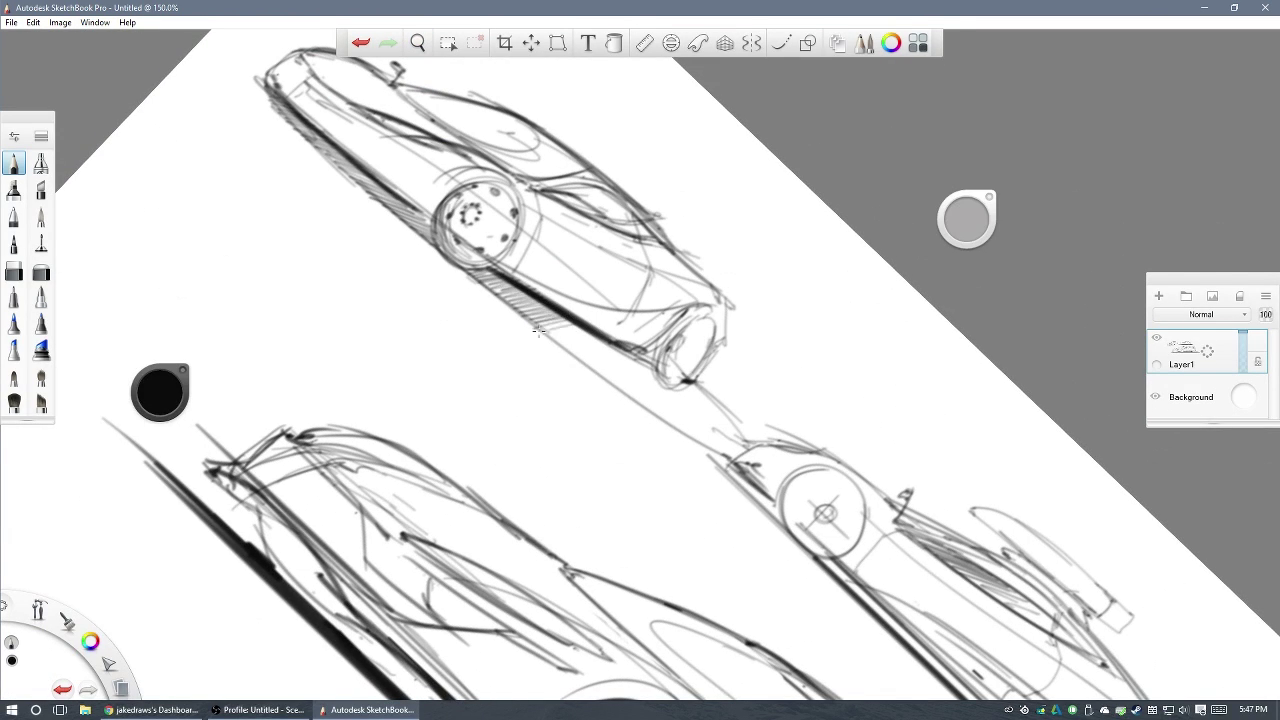
mouse_move(538, 330)
left_mouse_down()
mouse_move(700, 400)
mouse_move(857, 423)
left_mouse_up()
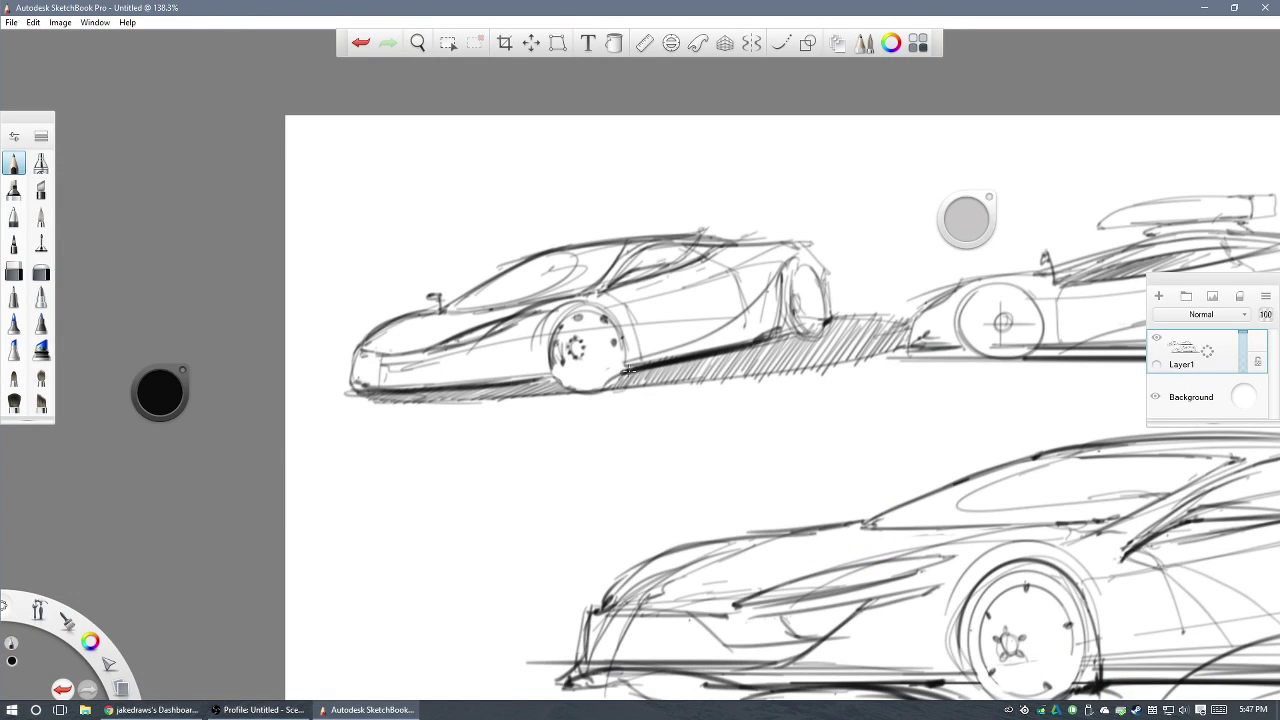
scroll(608, 372, "down", 1)
scroll(608, 372, "up", 3)
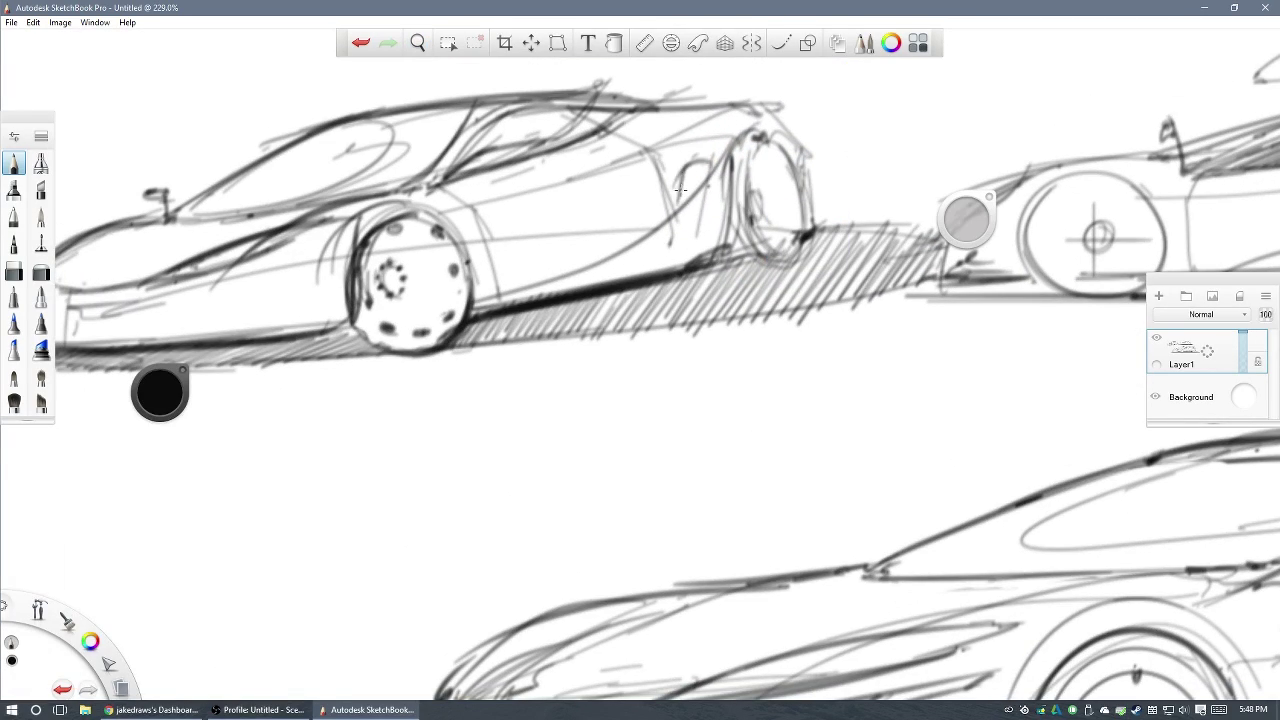
scroll(670, 381, "down", 4)
left_click_drag(670, 381, 663, 263)
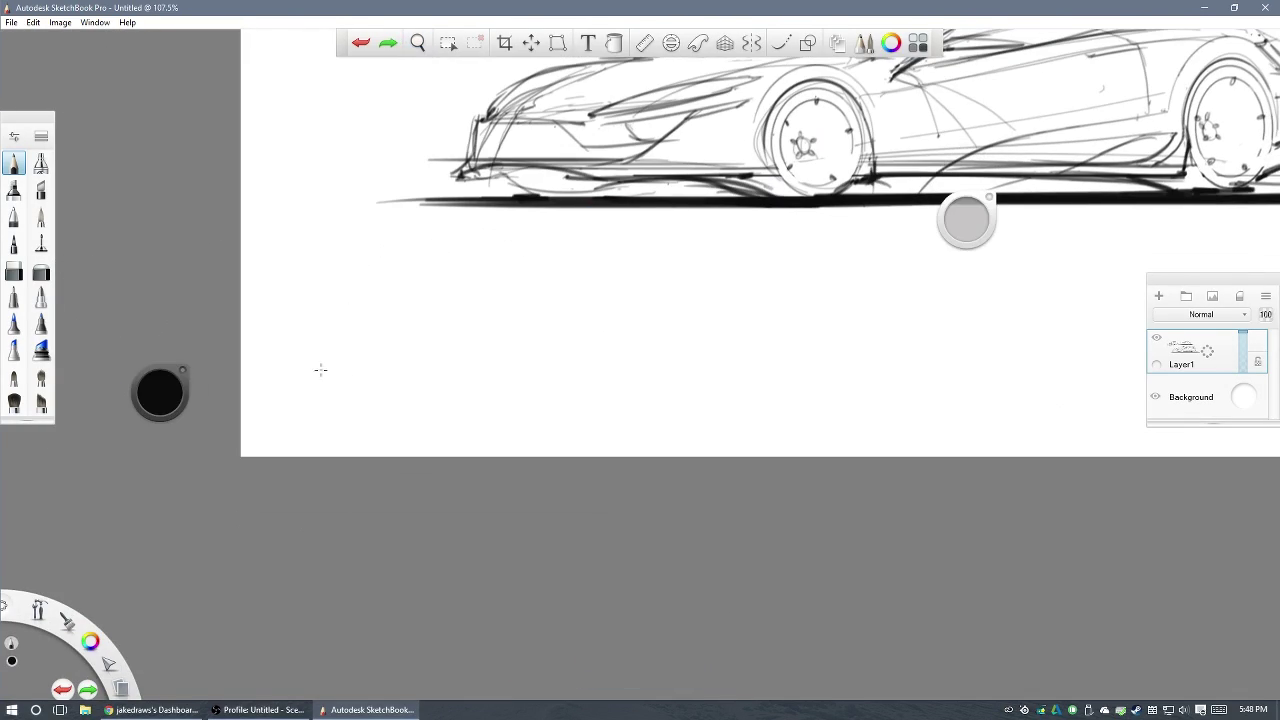
- Outline a rear three-quarter fastback below the large car and darken its roofline
left_click_drag(315, 372, 563, 368)
left_click_drag(310, 385, 707, 385)
mouse_move(305, 297)
left_mouse_down()
mouse_move(706, 320)
mouse_move(728, 372)
mouse_move(613, 251)
left_mouse_up()
left_click_drag(676, 300, 704, 385)
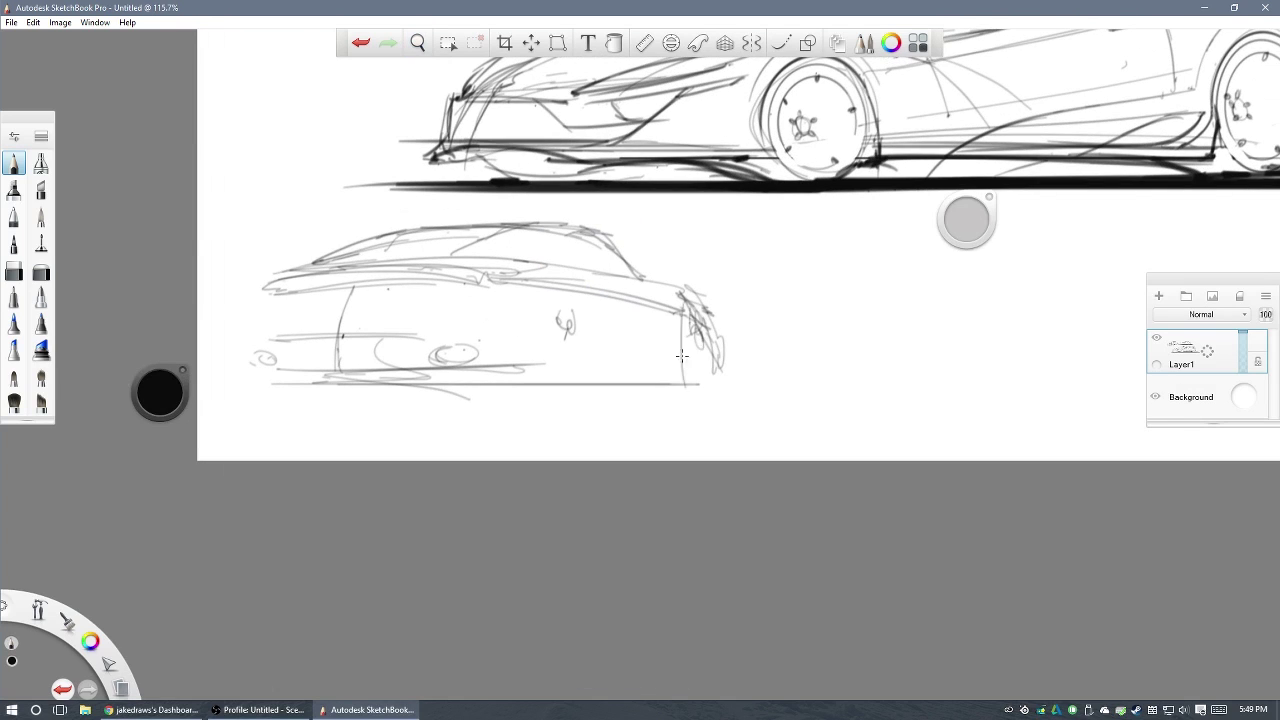
mouse_move(550, 240)
left_mouse_down()
mouse_move(670, 205)
mouse_move(645, 322)
left_mouse_up()
left_click_drag(736, 200, 460, 212)
left_click_drag(700, 192, 462, 196)
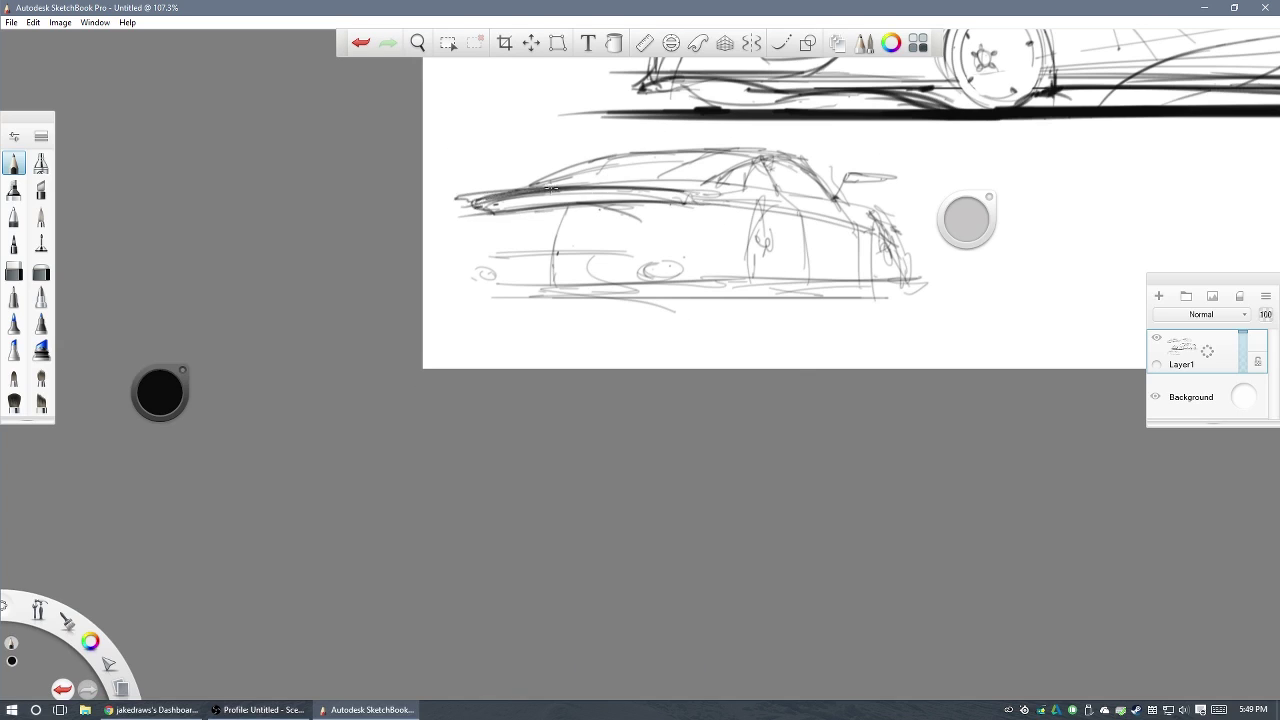
- Darken the lower car's rear outline, body strokes and tail lamp line
scroll(700, 190, "down", 1)
key("space")
left_click_drag(735, 157, 700, 150)
left_click_drag(472, 208, 488, 250)
left_click_drag(580, 205, 655, 206)
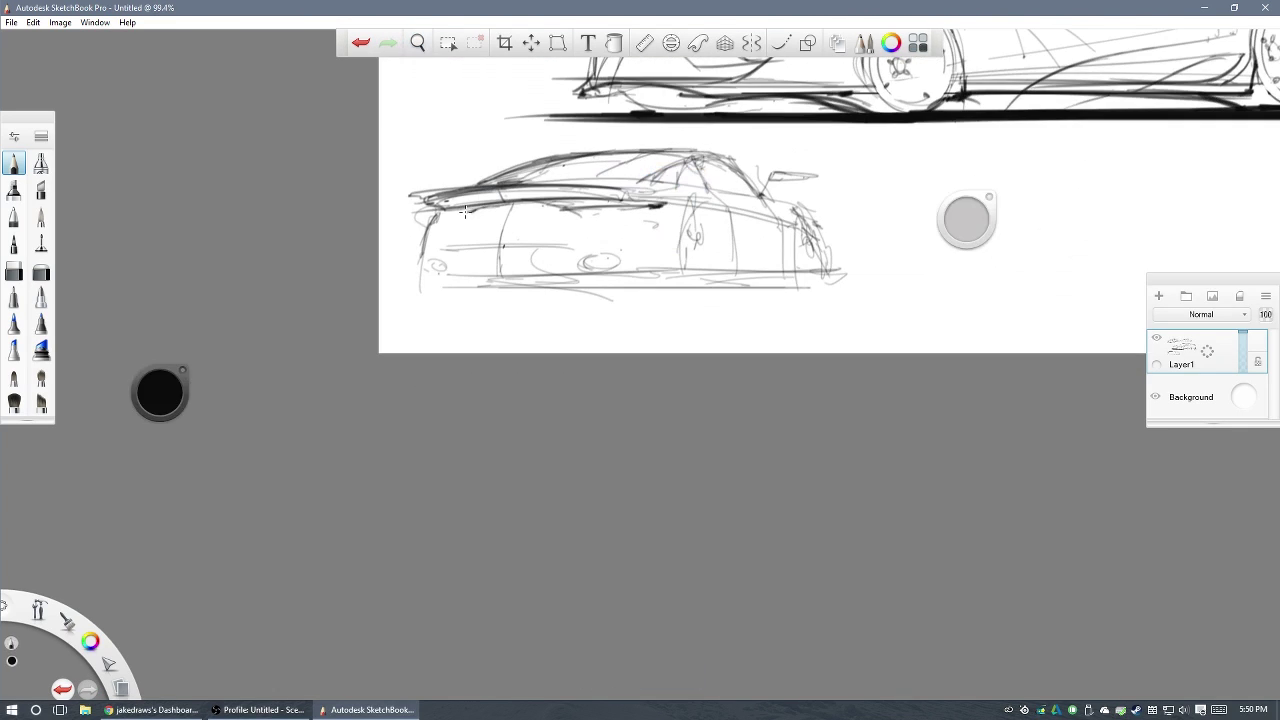
left_click_drag(432, 212, 552, 202)
left_click_drag(650, 180, 680, 280)
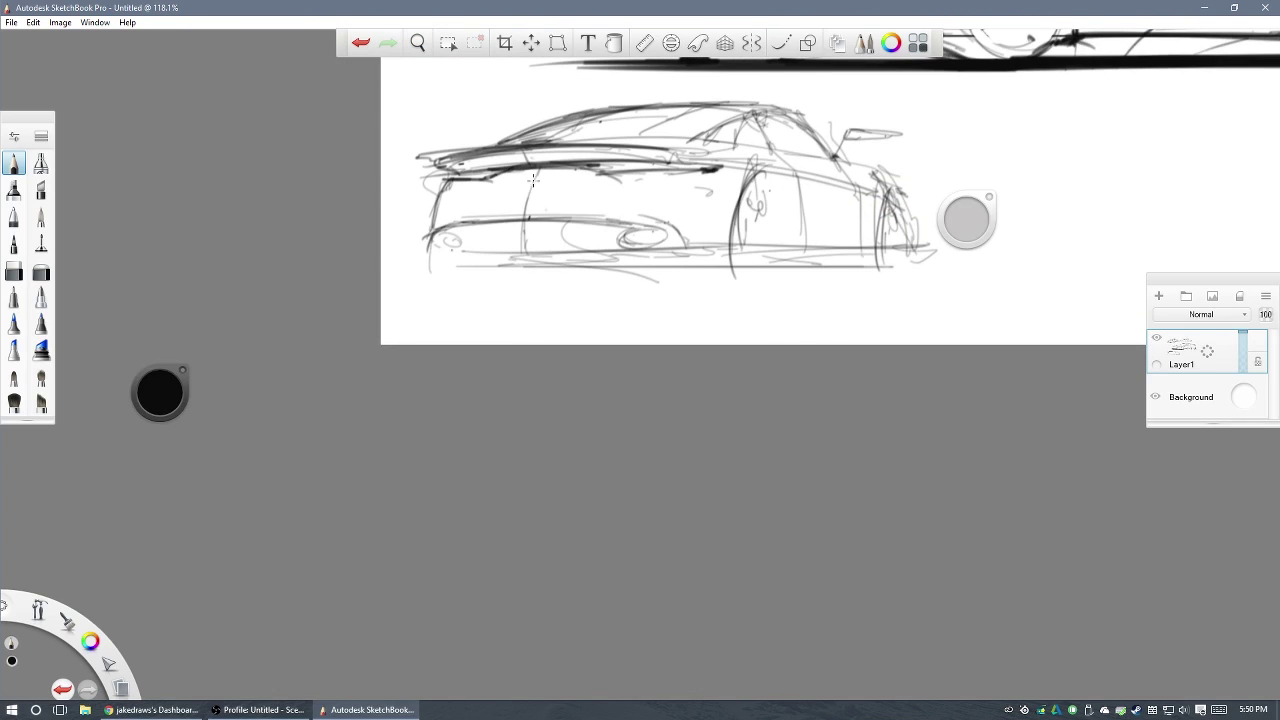
scroll(622, 214, "down", 3)
scroll(620, 274, "up", 2)
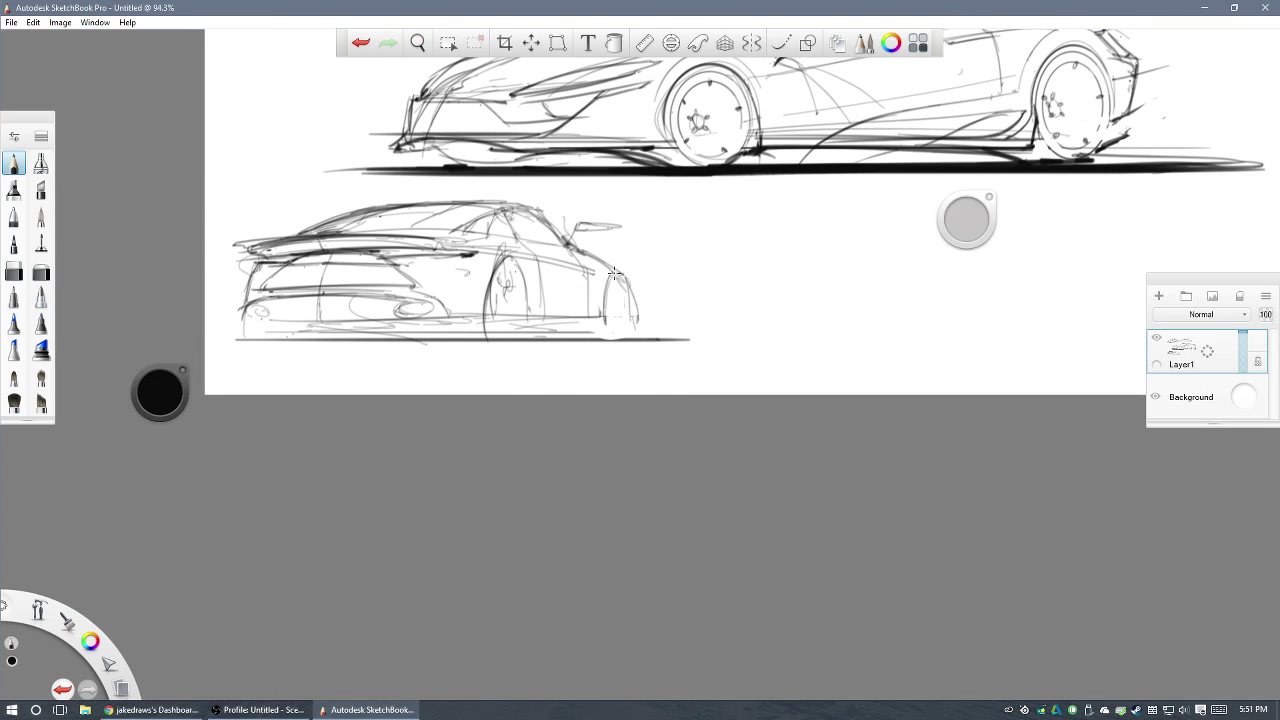
scroll(614, 272, "down", 2)
scroll(614, 272, "up", 2)
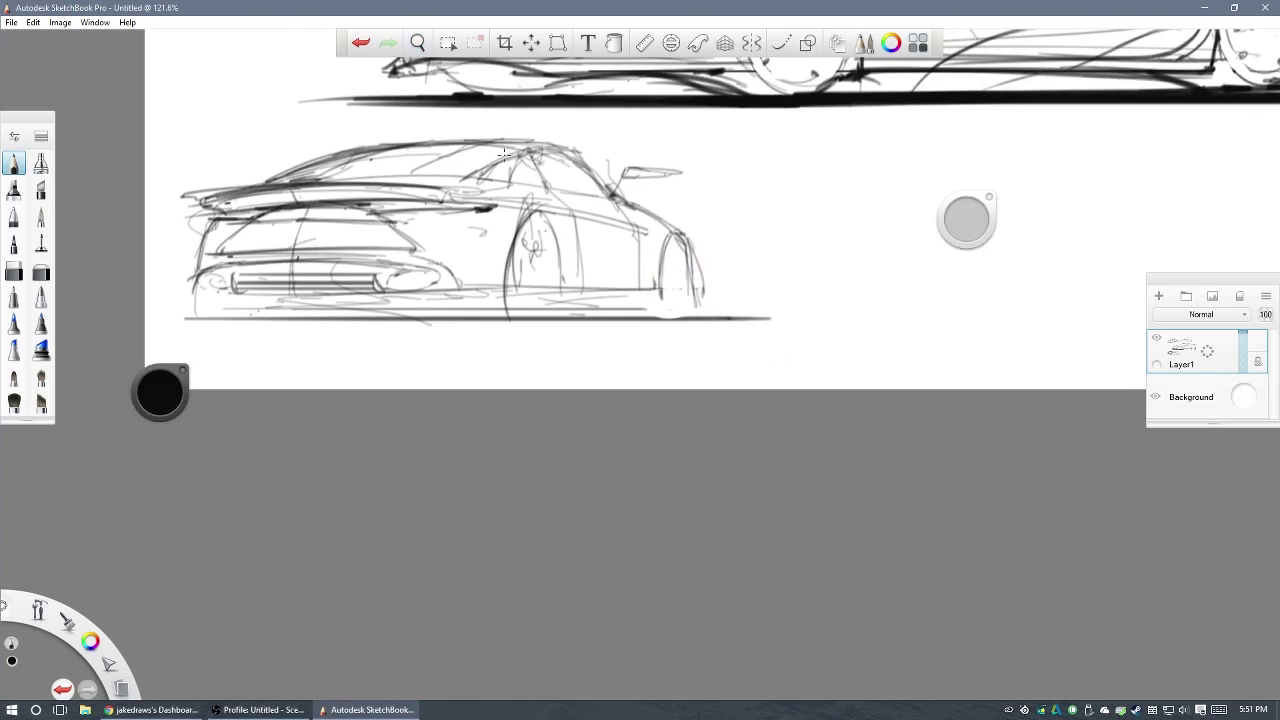
scroll(396, 309, "up", 1)
- Pencil the sedan's ground line, wheels, long body lines, windshield, roof curve and rear end
left_click_drag(870, 338, 875, 340)
left_click_drag(585, 336, 906, 322)
left_click_drag(640, 329, 743, 287)
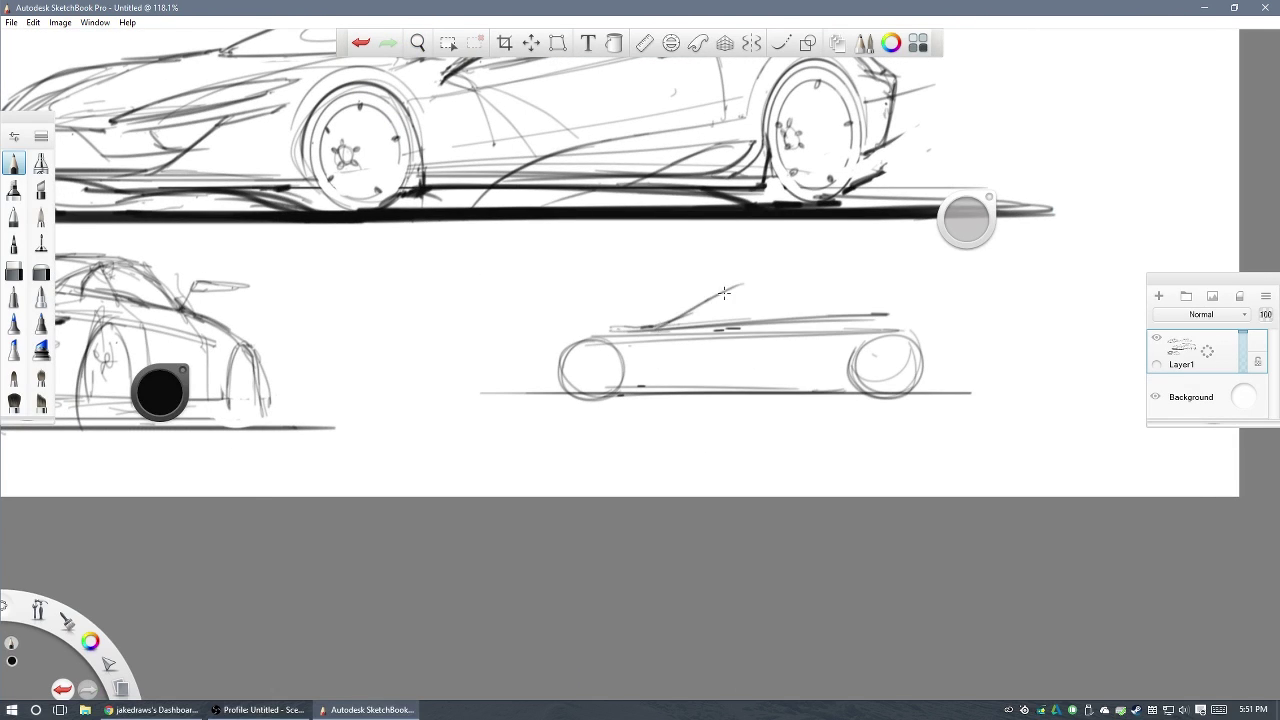
left_click_drag(872, 385, 576, 390)
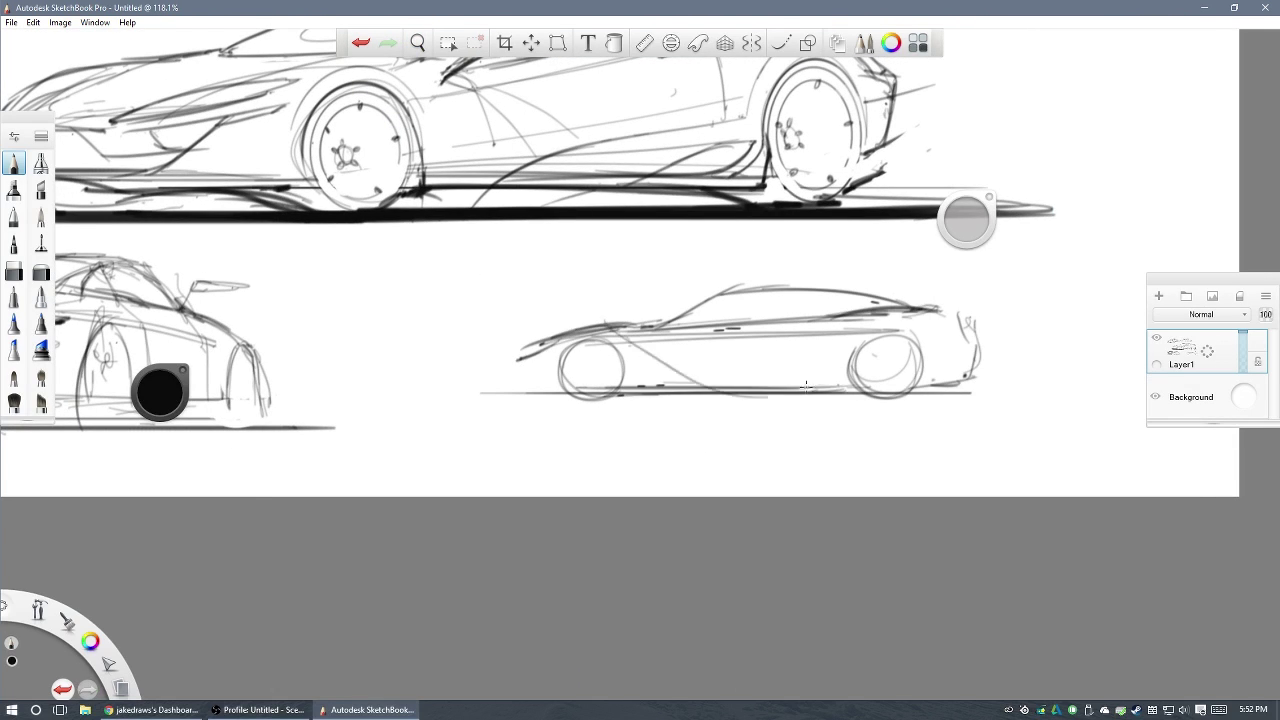
left_click_drag(884, 345, 632, 380)
- Refine the lower body line, roof arc and rear deck, then darken the windshield and A-pillar
left_click_drag(780, 350, 480, 388)
left_click_drag(870, 385, 832, 405)
mouse_move(650, 290)
left_mouse_down()
mouse_move(915, 300)
mouse_move(905, 344)
left_mouse_up()
left_click_drag(871, 385, 850, 420)
mouse_move(950, 336)
left_mouse_down()
mouse_move(912, 440)
mouse_move(910, 384)
left_mouse_up()
mouse_move(855, 447)
left_mouse_down()
mouse_move(822, 477)
mouse_move(1086, 486)
left_mouse_up()
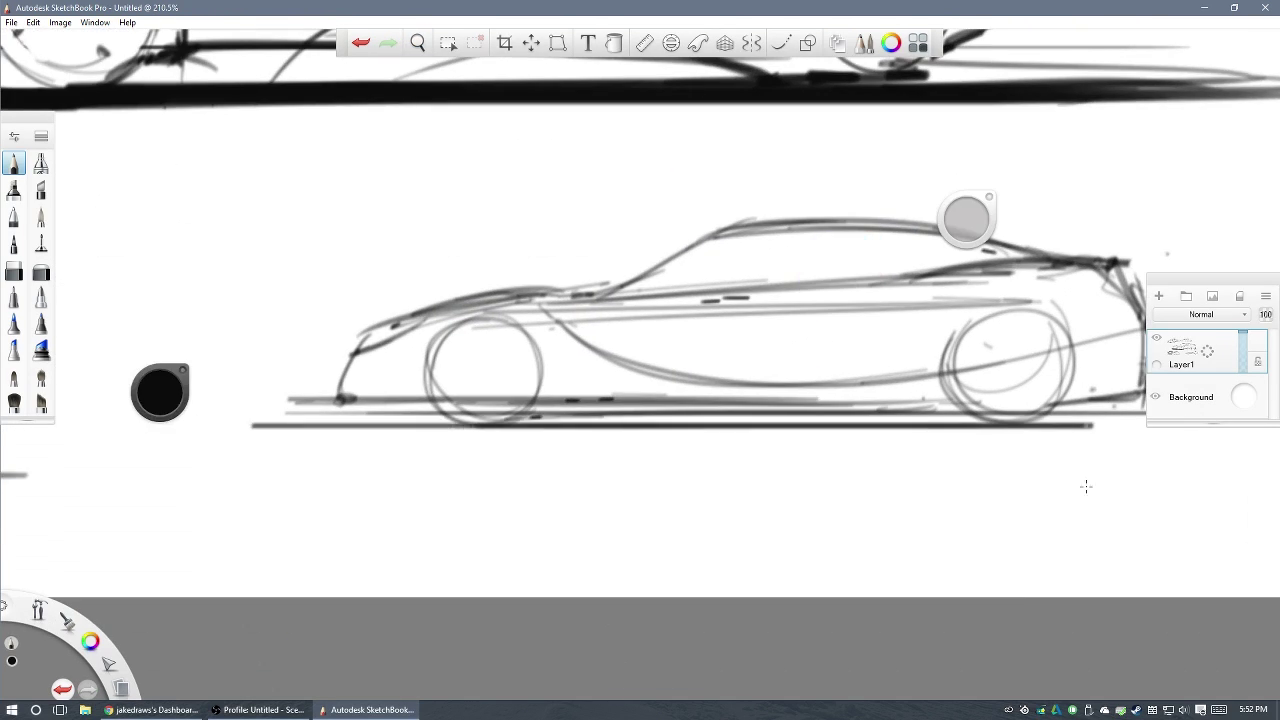
mouse_move(470, 316)
left_mouse_down()
mouse_move(600, 252)
mouse_move(656, 254)
left_mouse_up()
- Undo the stray windshield strokes and redraw the roofline and beltline with stronger strokes
scroll(796, 290, "down", 3)
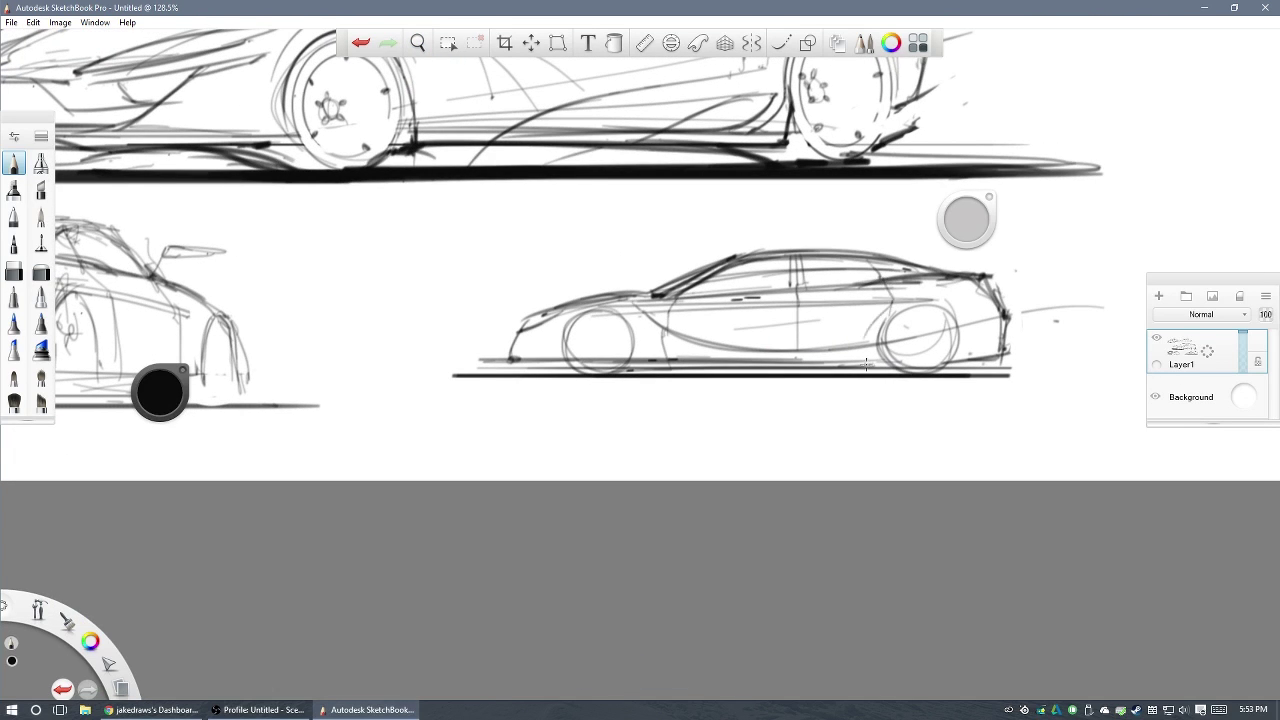
scroll(866, 366, "up", 2)
scroll(866, 366, "up", 1)
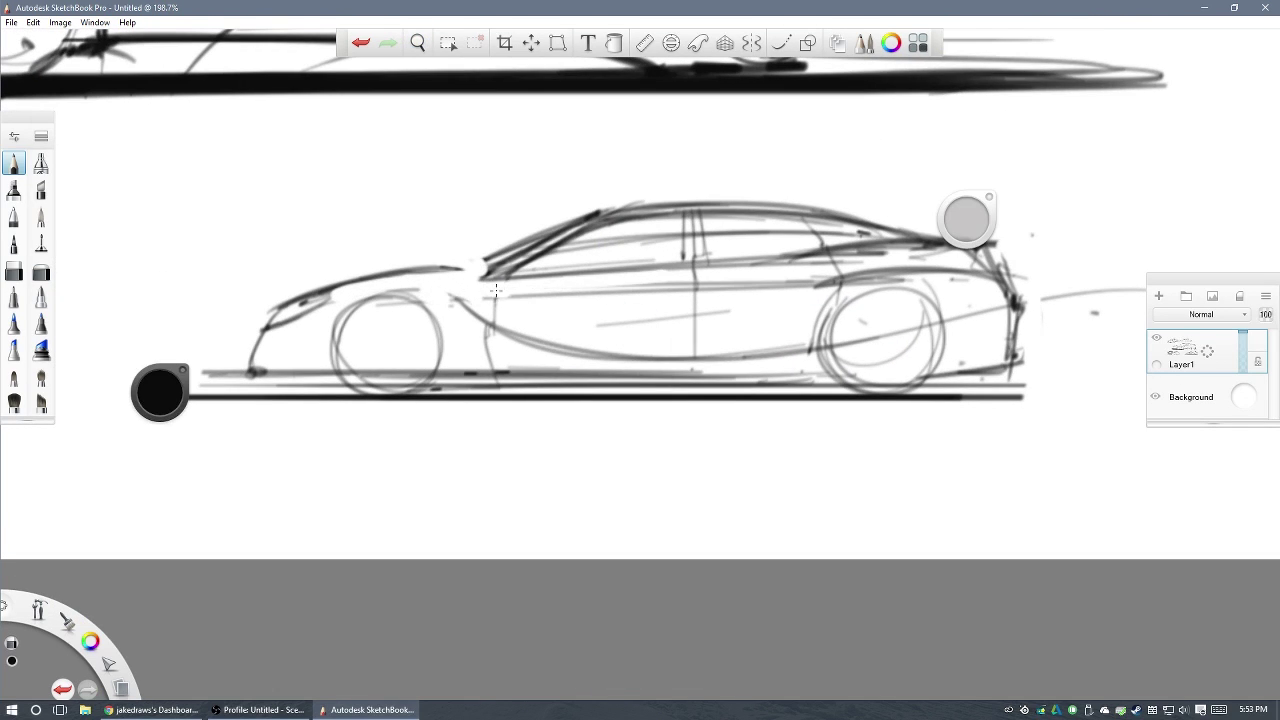
key("ctrl+z")
key("ctrl+z")
left_click_drag(610, 206, 868, 238)
left_click_drag(868, 238, 753, 254)
mouse_move(502, 214)
left_mouse_down()
mouse_move(864, 254)
mouse_move(497, 284)
left_mouse_up()
left_click_drag(856, 238, 604, 240)
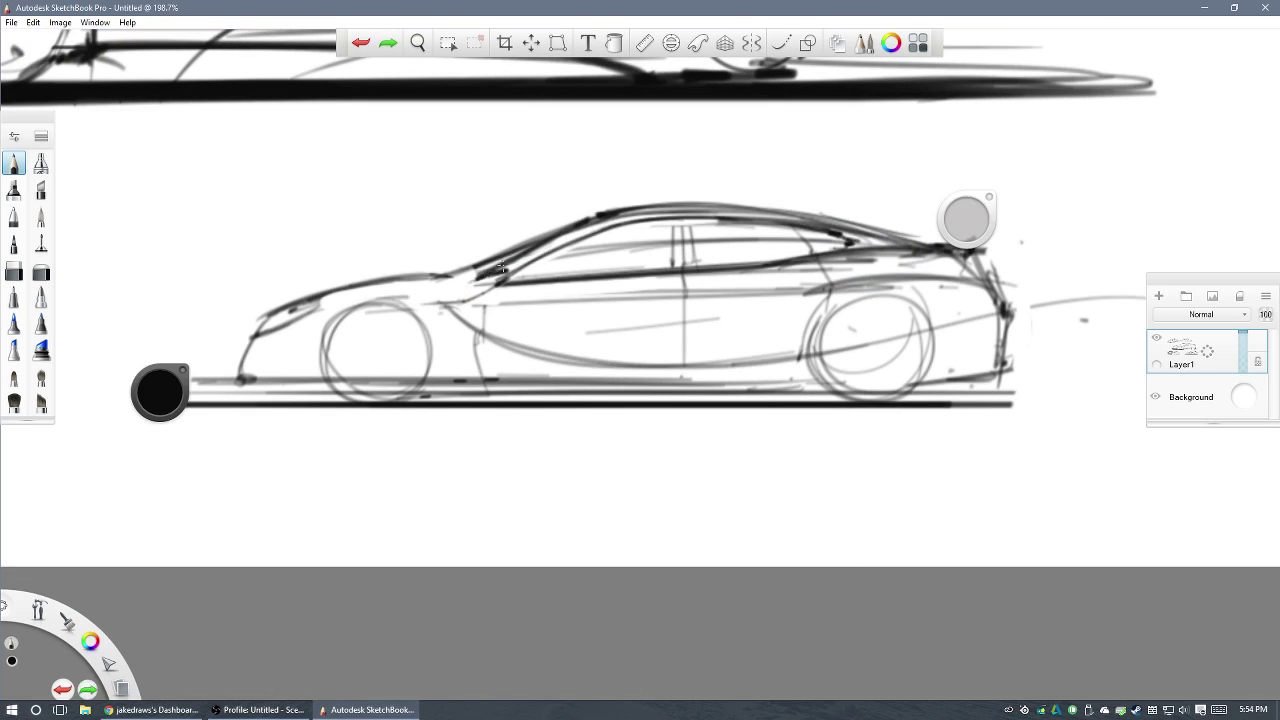
- Add vertical guides through the front and rear wheel centres and a dark beltline stroke at the door
scroll(502, 268, "down", 4)
left_click_drag(572, 380, 572, 464)
left_click_drag(788, 374, 788, 478)
scroll(473, 360, "up", 2)
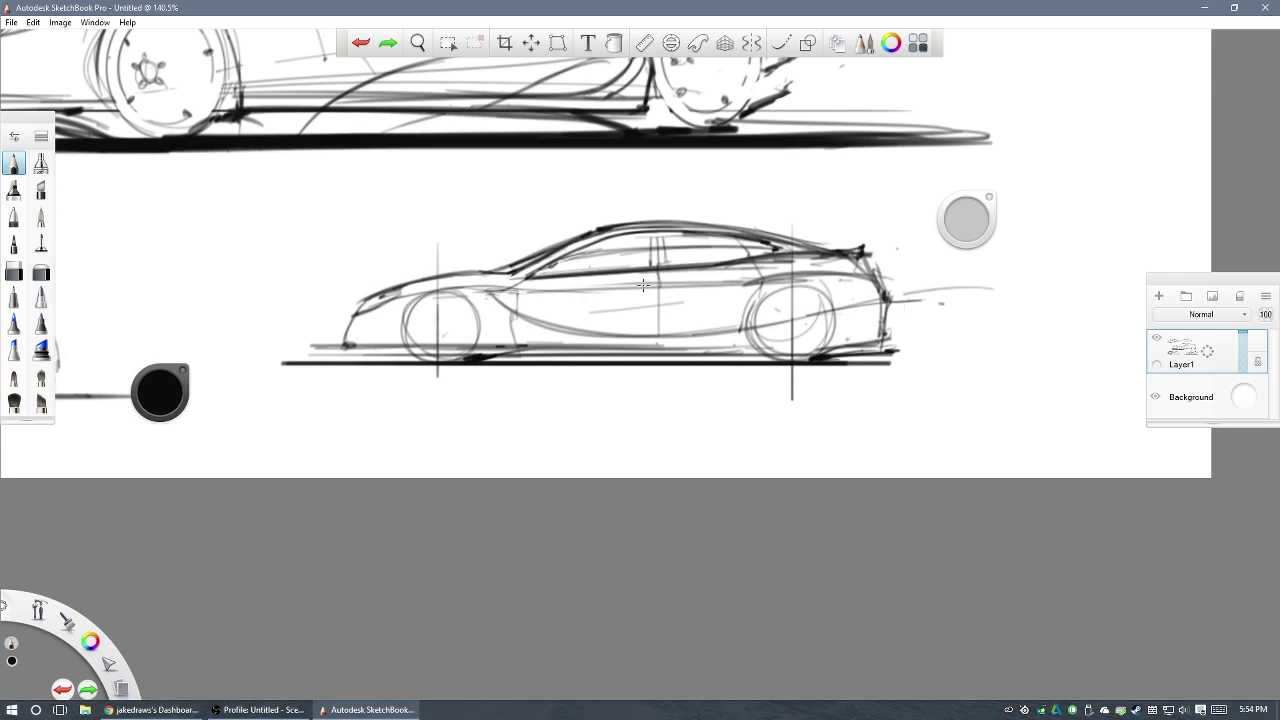
left_click_drag(643, 285, 692, 283)
- Darken the sill line under the sedan and fit the whole sheet in view
scroll(600, 287, "down", 4)
scroll(481, 291, "up", 4)
scroll(828, 293, "up", 1)
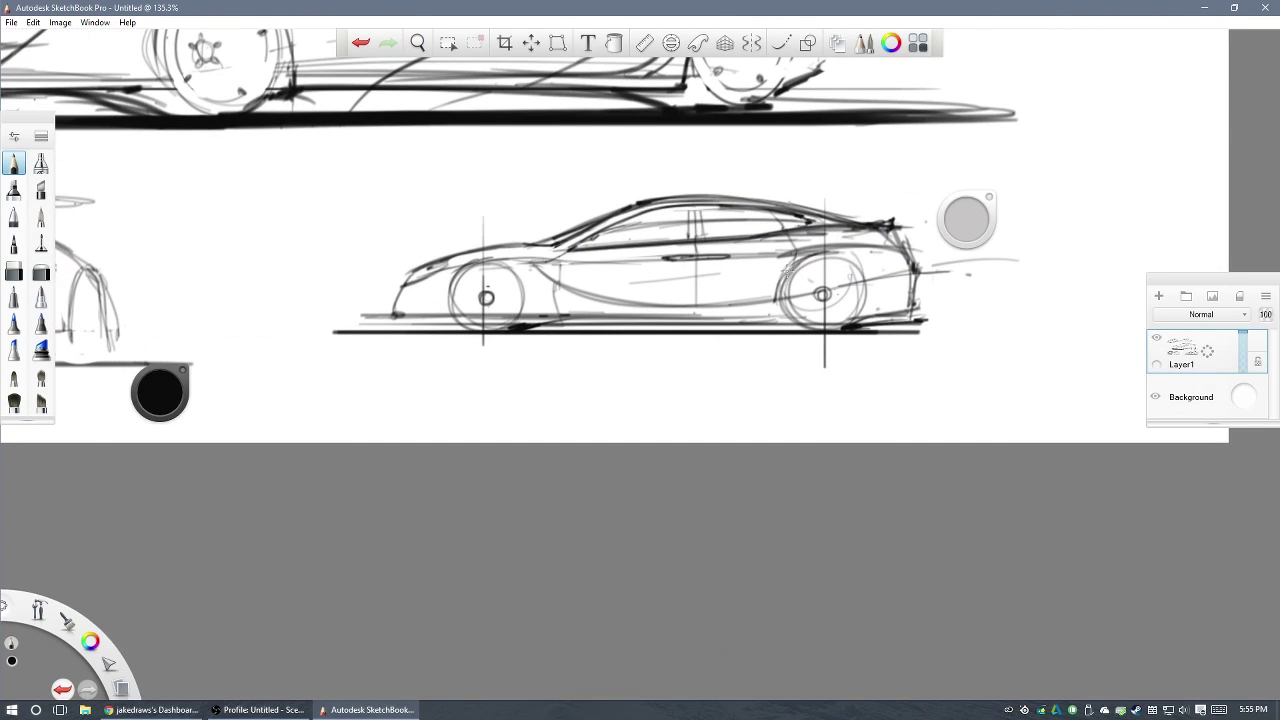
scroll(490, 295, "down", 3)
scroll(686, 333, "up", 2)
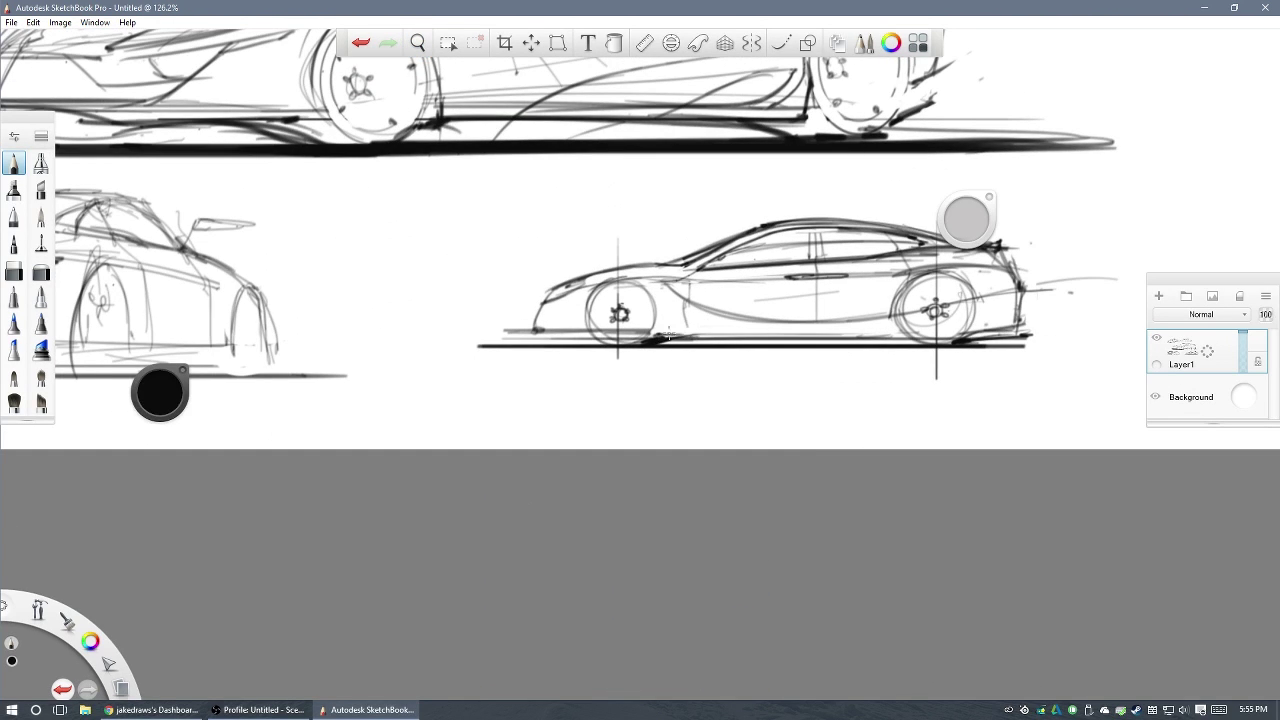
left_click_drag(668, 337, 900, 332)
scroll(895, 333, "down", 3)
scroll(829, 286, "up", 3)
scroll(706, 258, "down", 1)
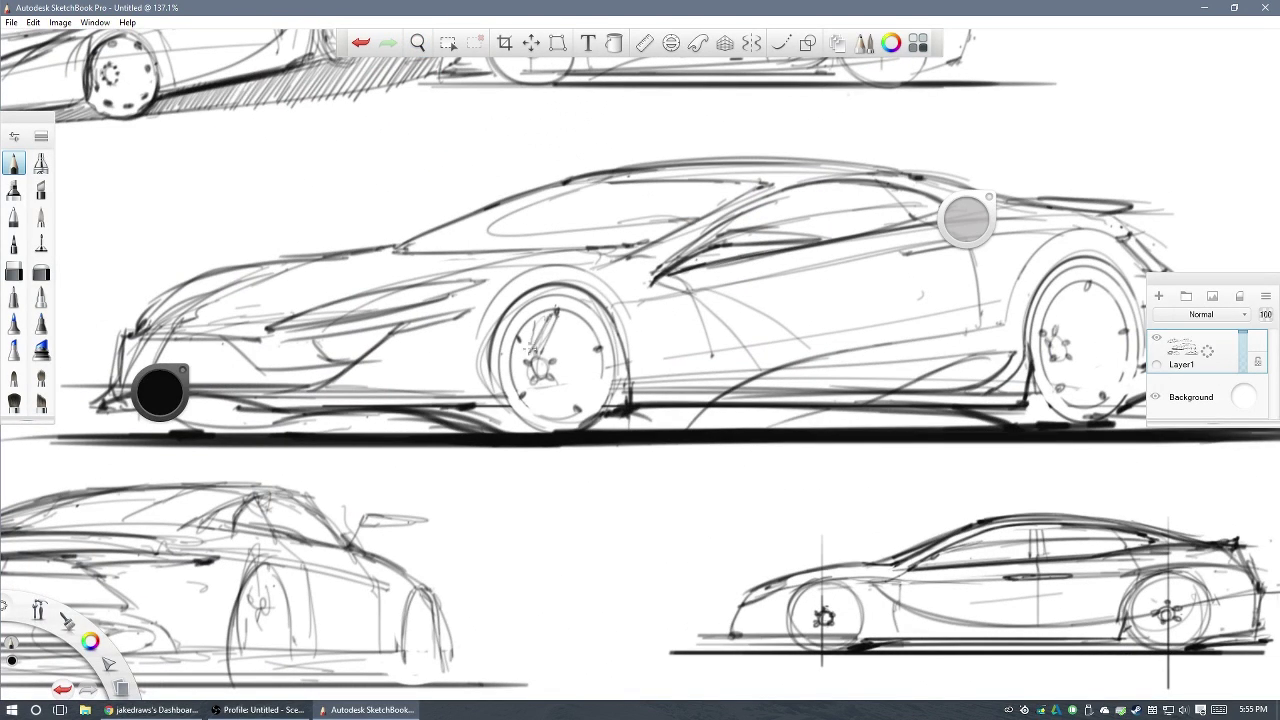
key("Home")
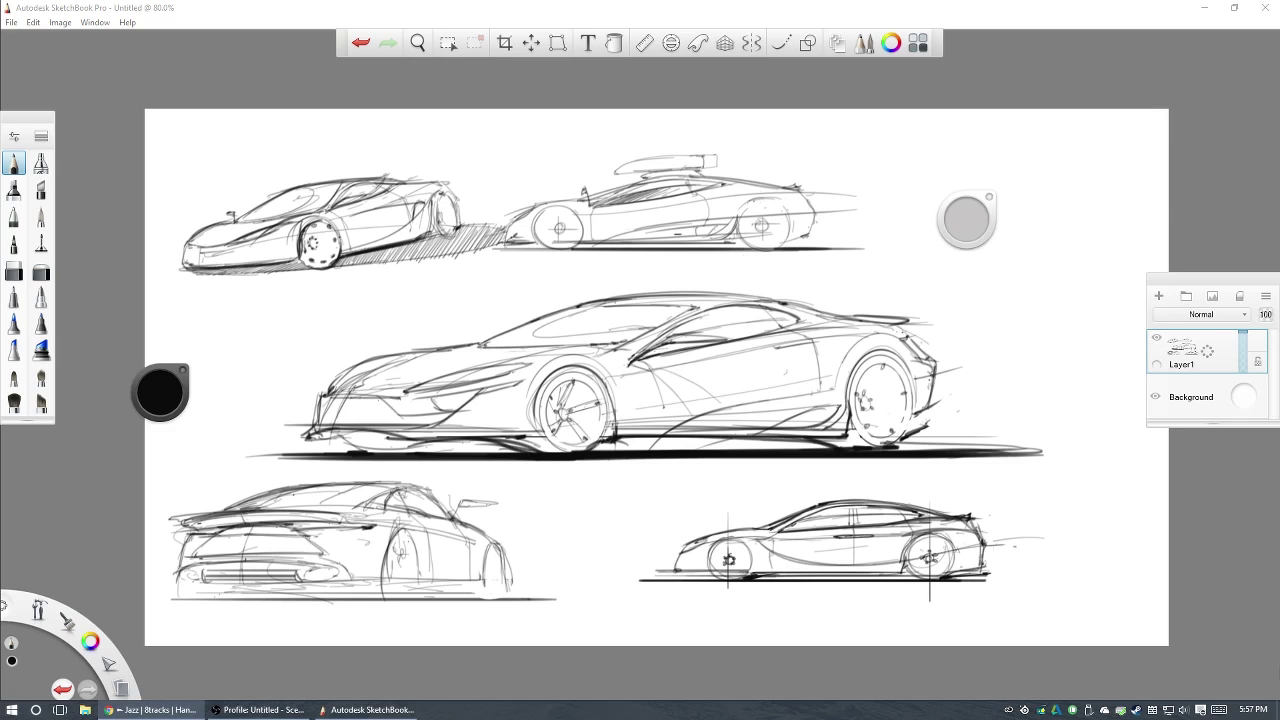
- Pencil a ground line, base line, roofline and rear outline for a car beside the roof-rack car
mouse_move(643, 366)
left_mouse_down()
mouse_move(691, 321)
mouse_move(898, 343)
left_mouse_up()
left_click(155, 710)
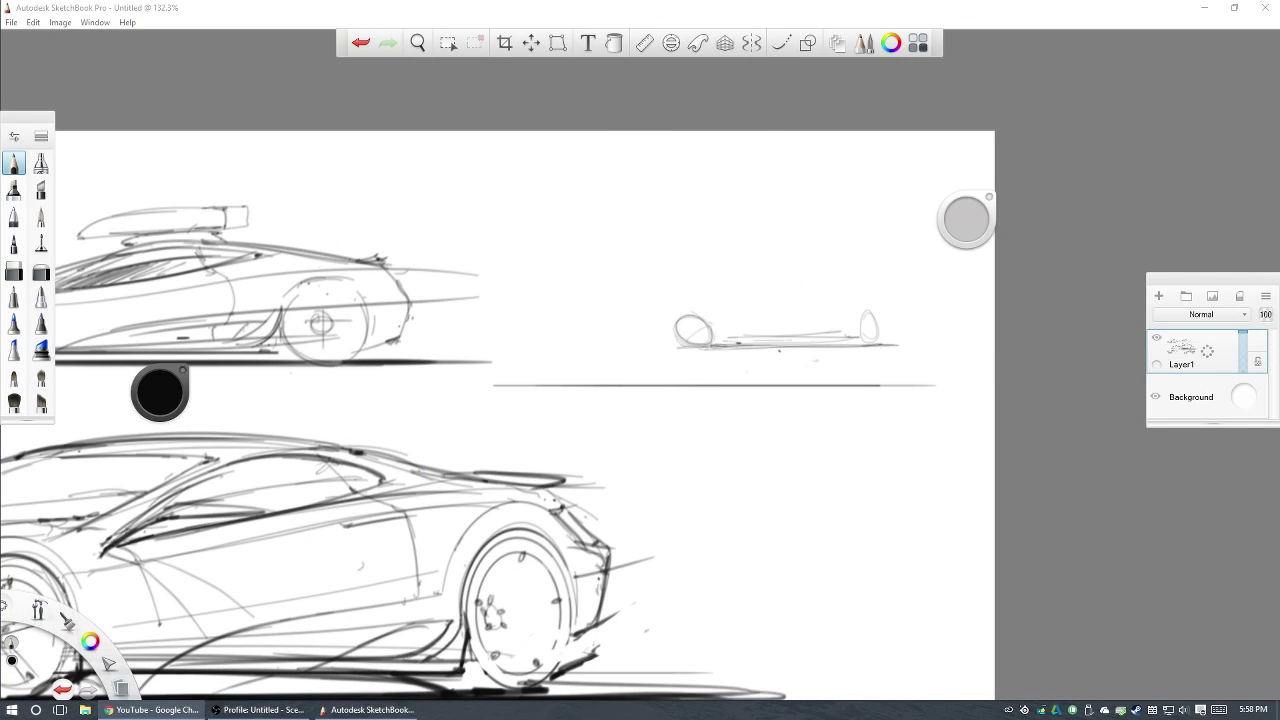
left_click_drag(738, 342, 815, 334)
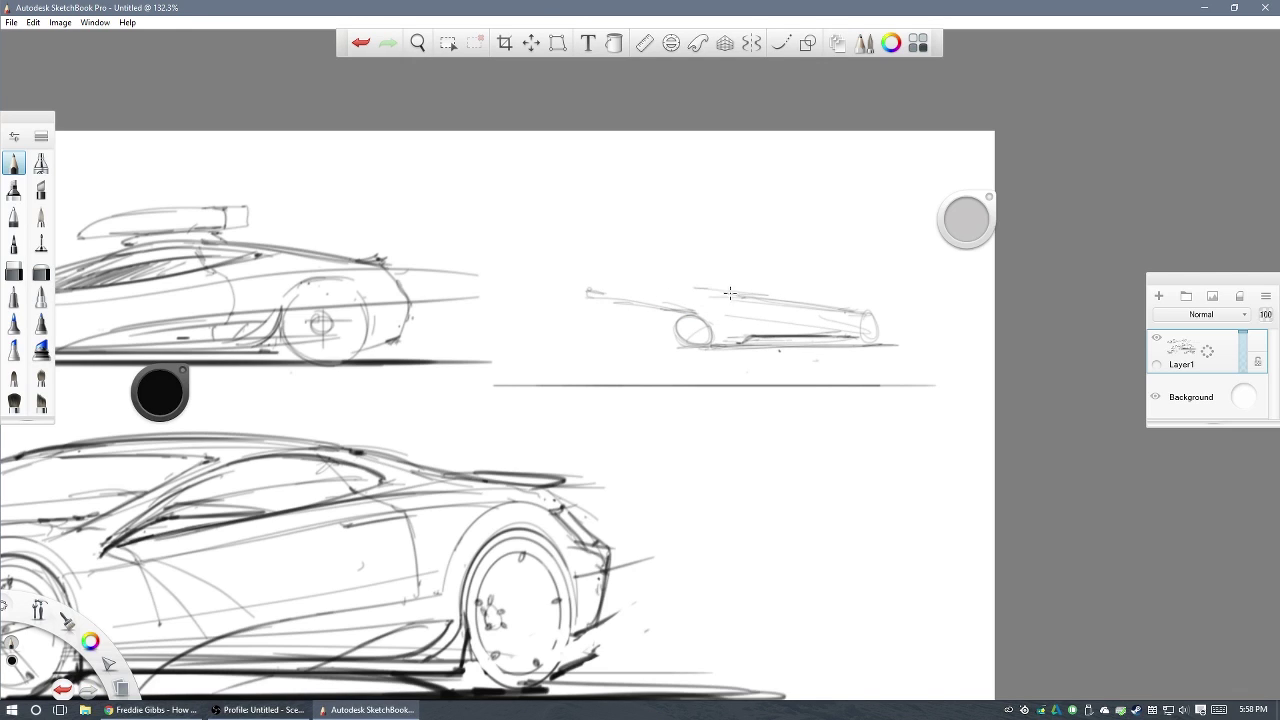
left_click_drag(675, 257, 781, 248)
left_click_drag(770, 236, 545, 241)
left_click_drag(498, 302, 988, 404)
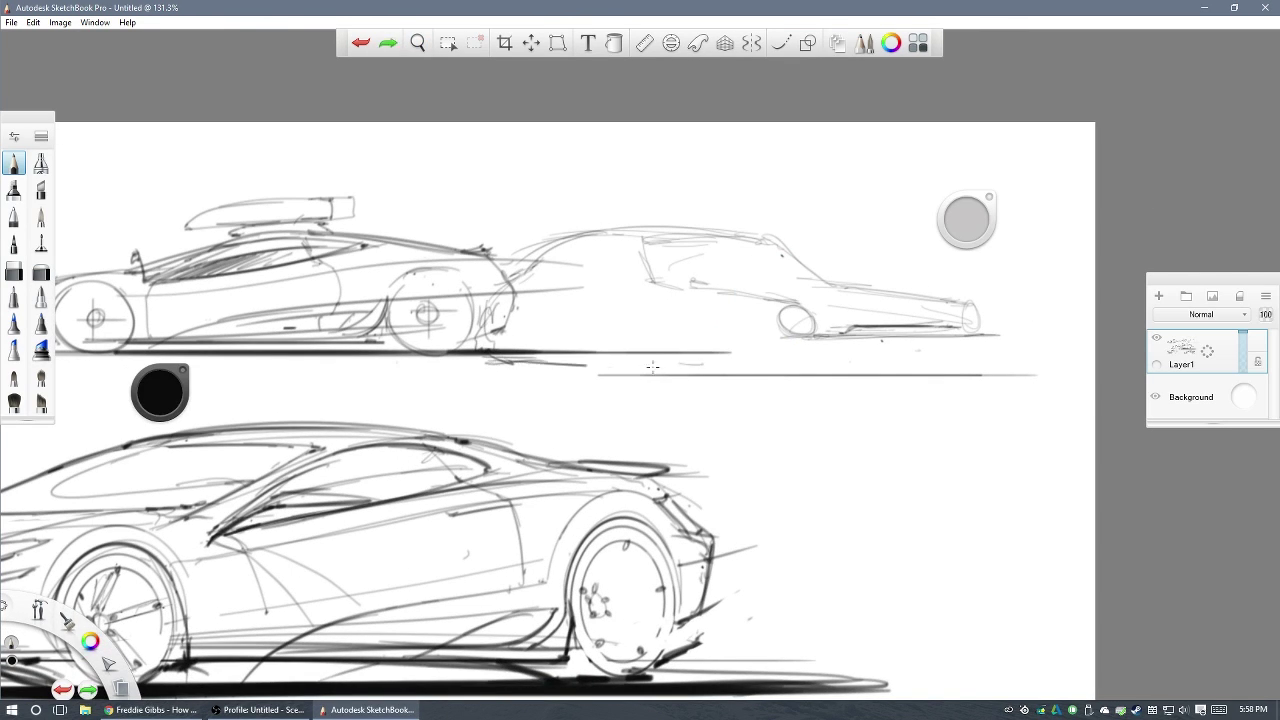
- Undo the unfinished right-hand car and enlarge the canvas size to 200
scroll(548, 410, "down", 3)
key("ctrl+z")
key("ctrl+alt+c")
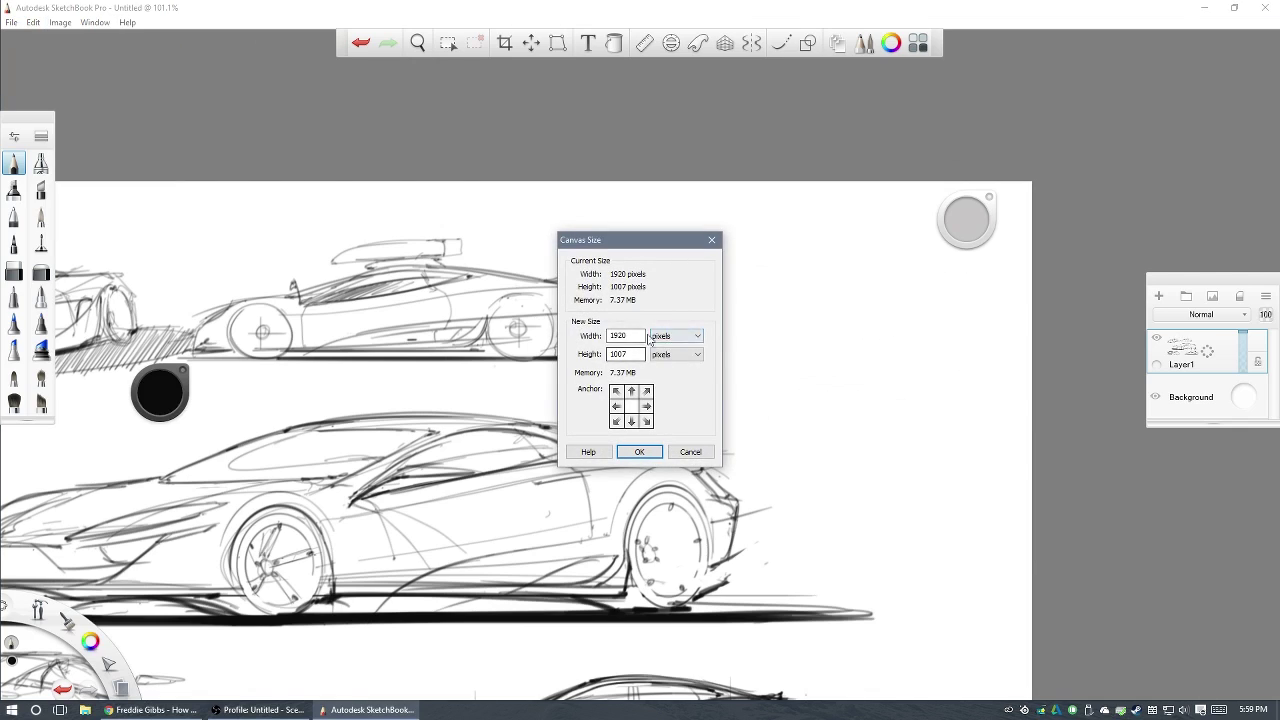
type("200")
key("Return")
scroll(723, 408, "up", 3)
- Sketch a wheel ellipse, the hood line from the nose, the side mirror and side window line
left_click_drag(723, 408, 808, 368)
left_click_drag(562, 312, 554, 372)
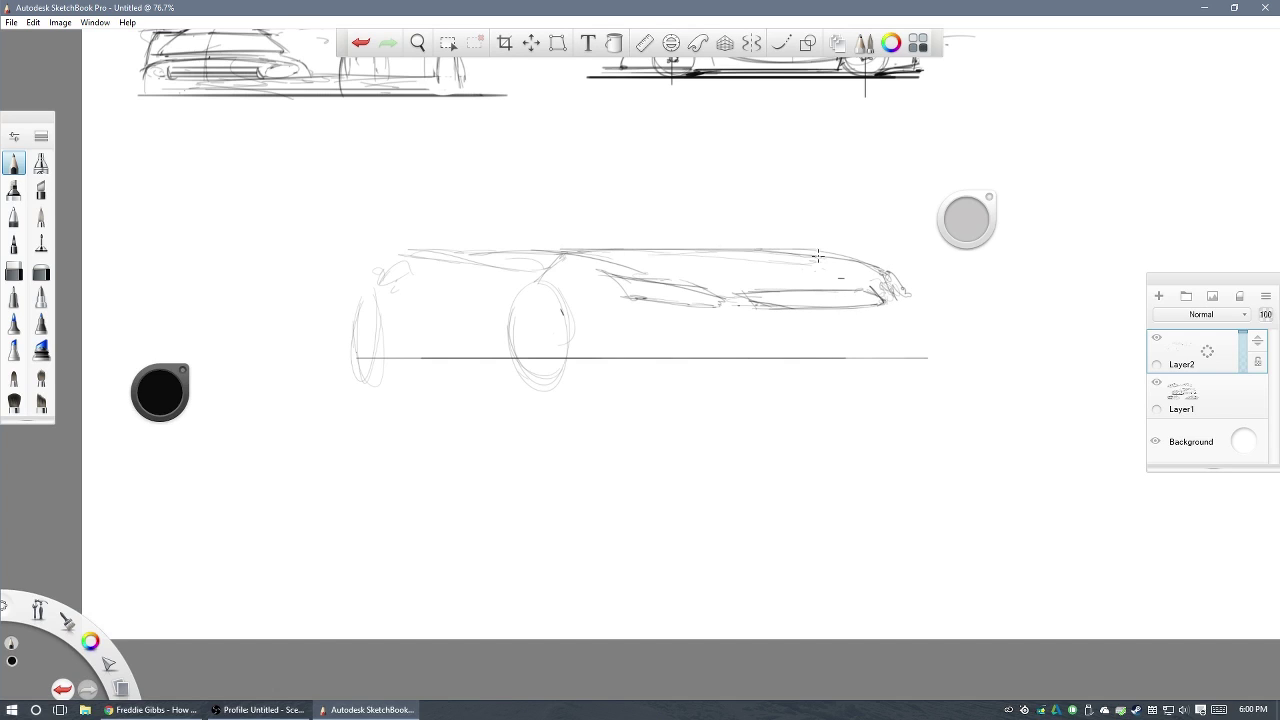
scroll(889, 323, "up", 1)
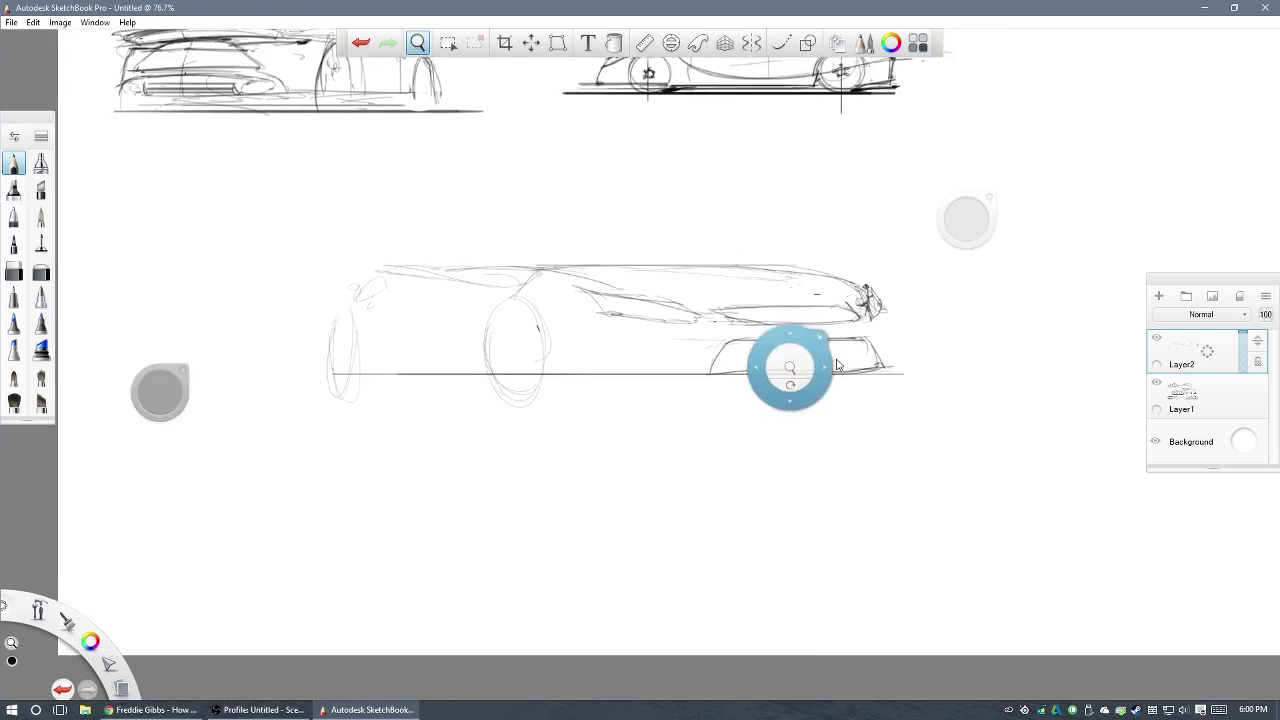
mouse_move(405, 245)
left_mouse_down()
mouse_move(500, 195)
mouse_move(496, 170)
left_mouse_up()
scroll(830, 234, "down", 1)
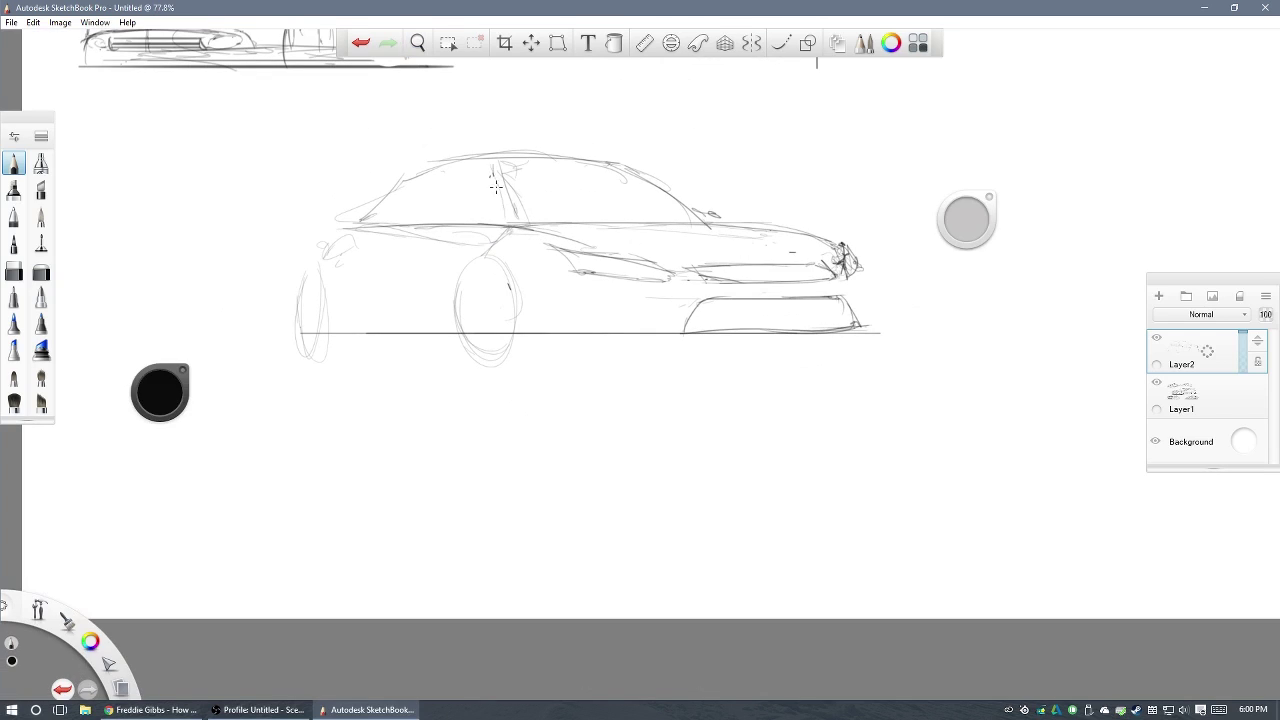
scroll(389, 221, "up", 2)
left_click_drag(680, 282, 785, 250)
scroll(583, 271, "down", 2)
left_click_drag(475, 284, 545, 265)
scroll(583, 271, "down", 1)
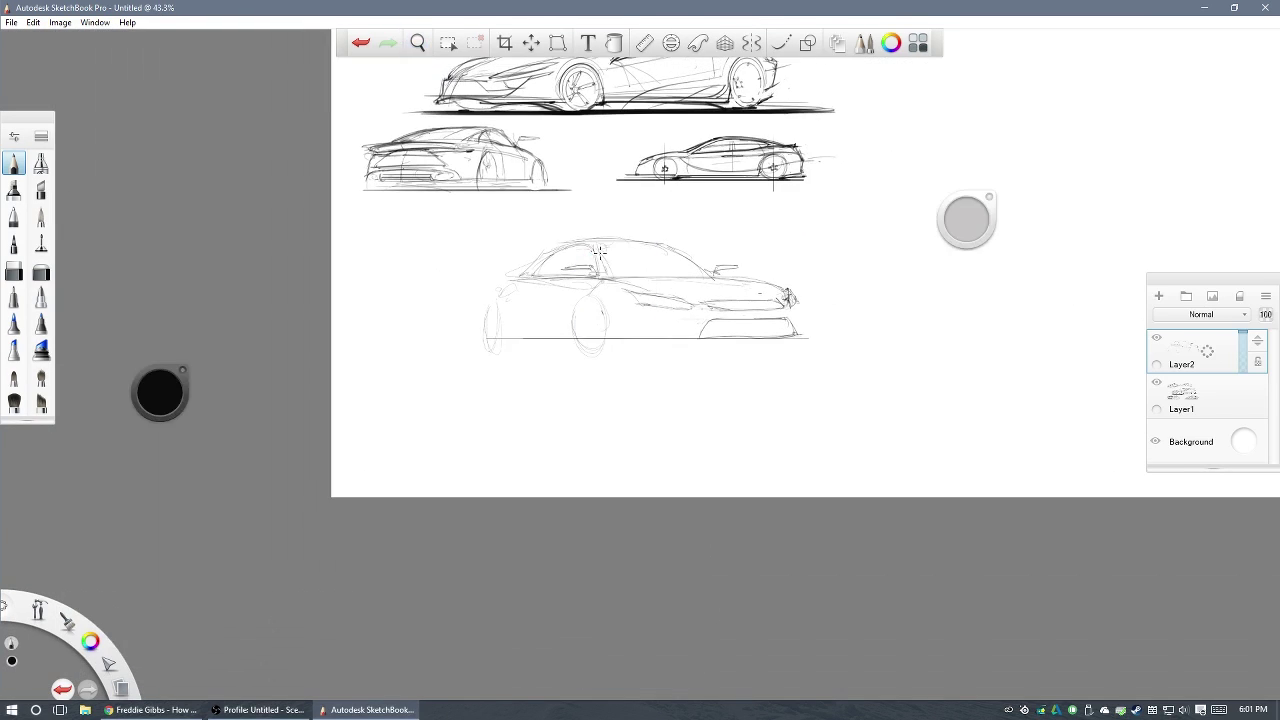
scroll(421, 245, "up", 1)
- Draw a long ground line, strokes beneath the wheels and the front bumper base
left_click_drag(384, 348, 948, 346)
left_click_drag(410, 328, 724, 324)
left_click_drag(840, 306, 890, 328)
scroll(565, 218, "down", 1)
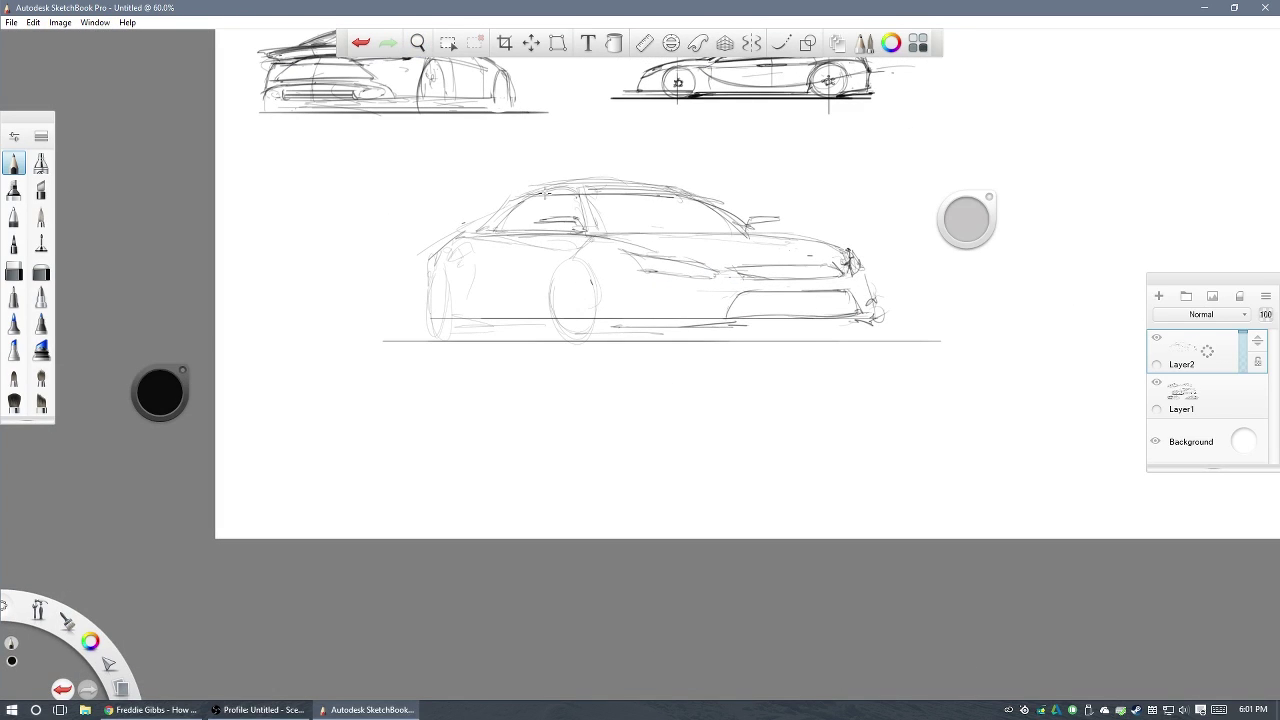
scroll(672, 234, "up", 3)
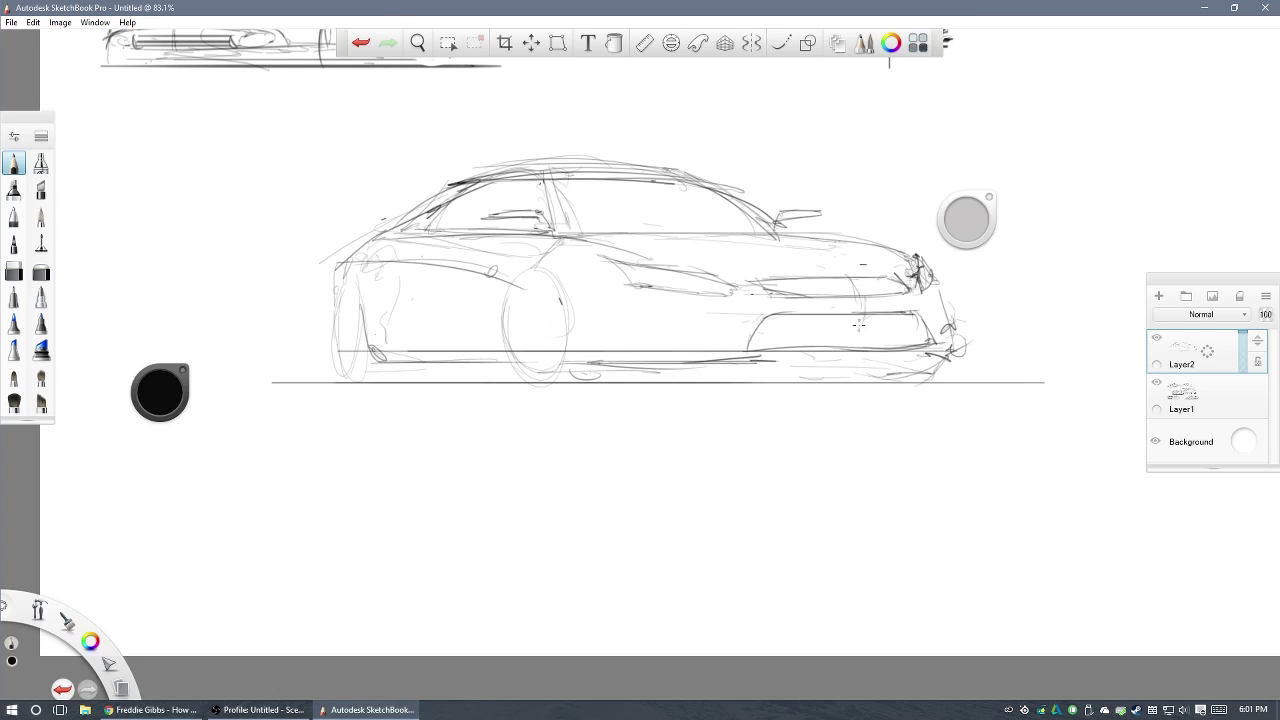
scroll(850, 345, "down", 1)
scroll(822, 365, "up", 2)
- Undo and redo pencil strokes, removing the recent roof and windshield lines
key("ctrl+z")
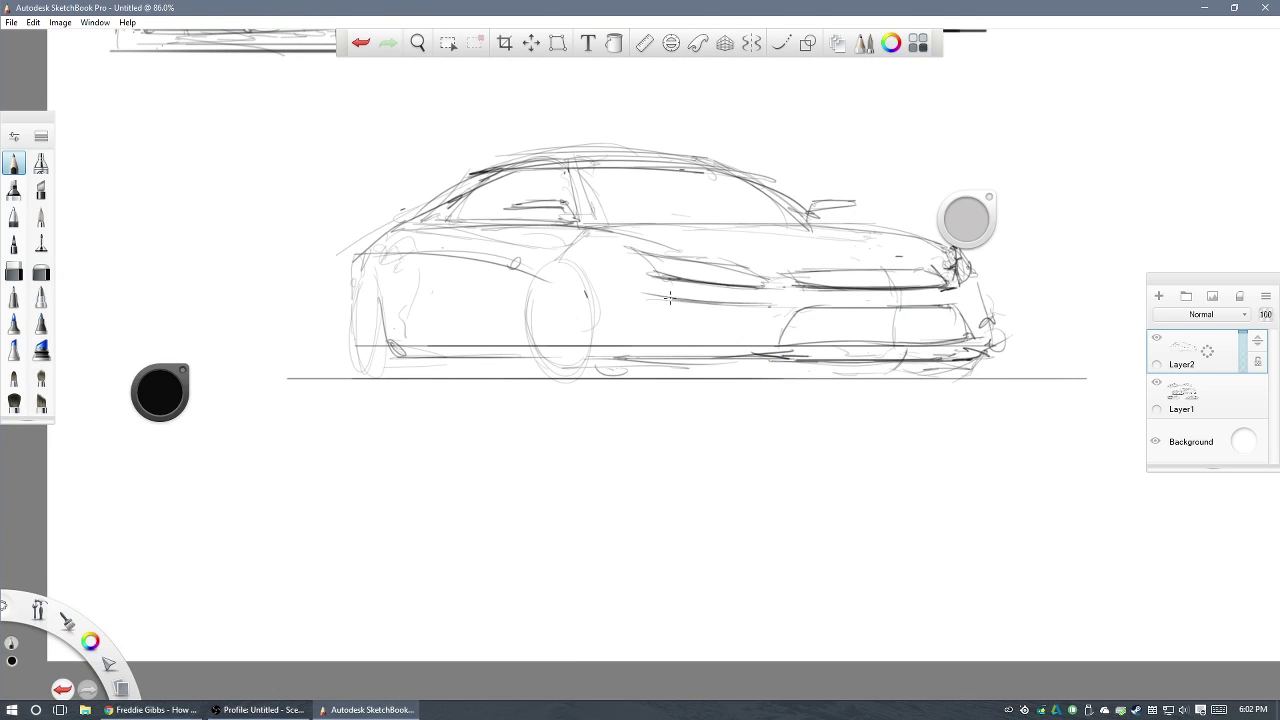
scroll(673, 345, "down", 5)
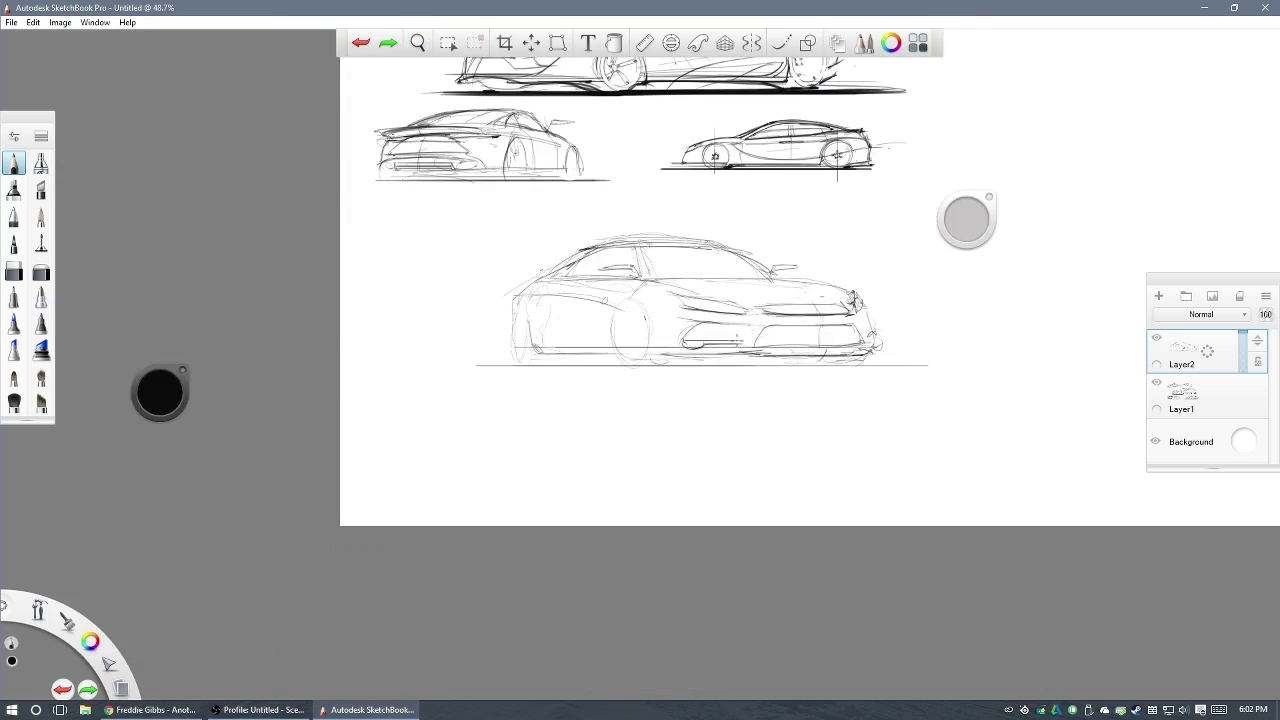
scroll(700, 300, "up", 5)
key("ctrl+y")
scroll(760, 220, "up", 1)
key("ctrl+z")
key("ctrl+z")
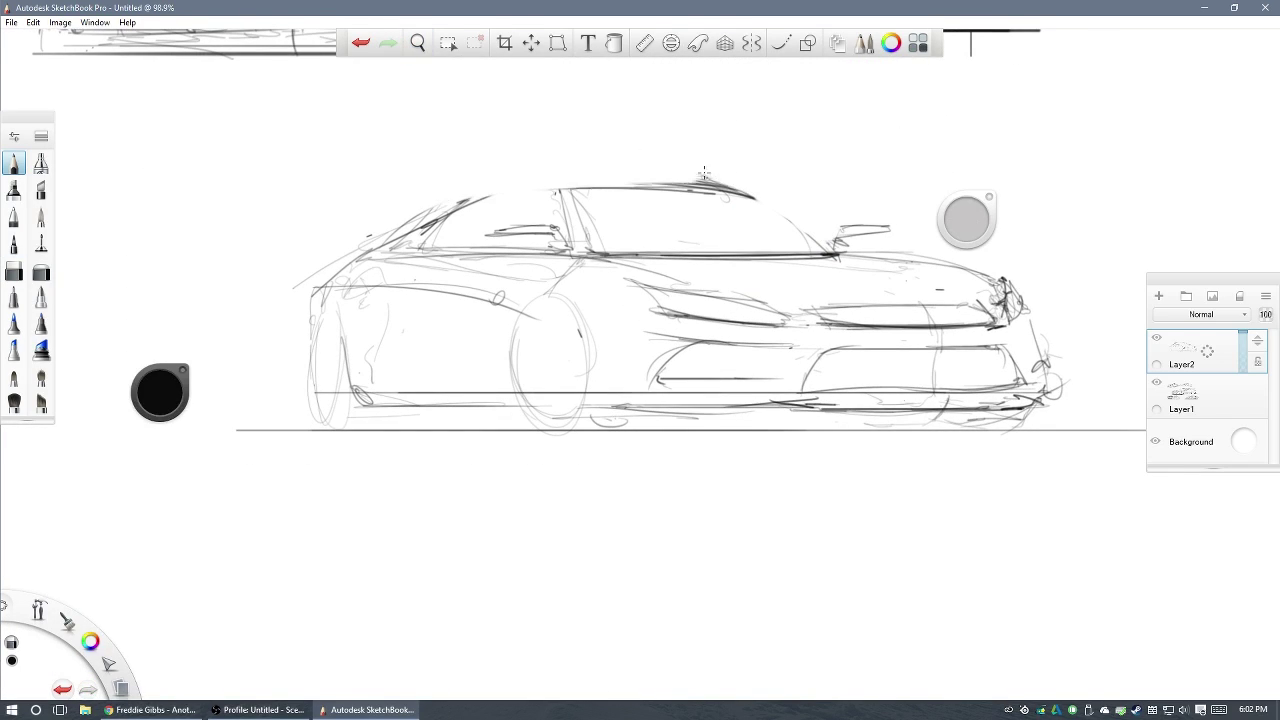
key("ctrl+z")
scroll(600, 220, "down", 1)
scroll(520, 230, "down", 1)
scroll(447, 233, "down", 1)
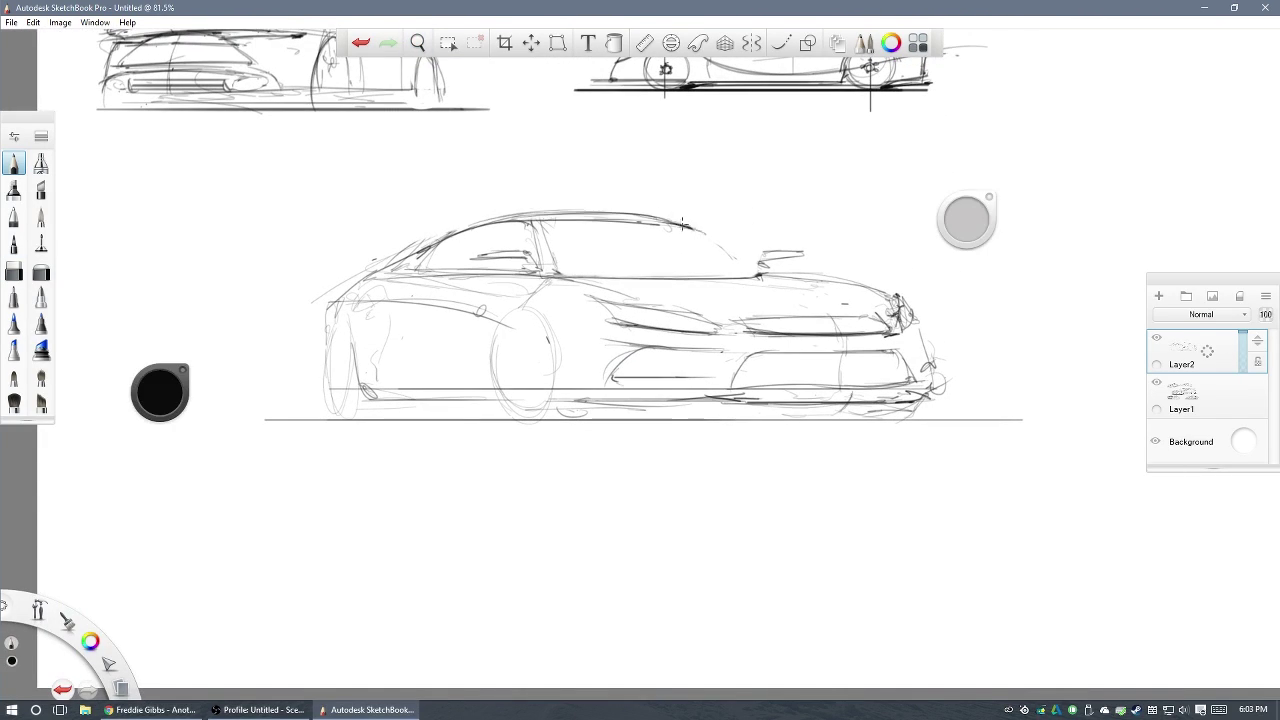
- Rotate and zoom the view onto the sedan and add strokes at its rear
left_click_drag(683, 224, 600, 260)
mouse_move(566, 220)
left_mouse_down()
mouse_move(678, 318)
mouse_move(727, 265)
mouse_move(460, 190)
left_mouse_up()
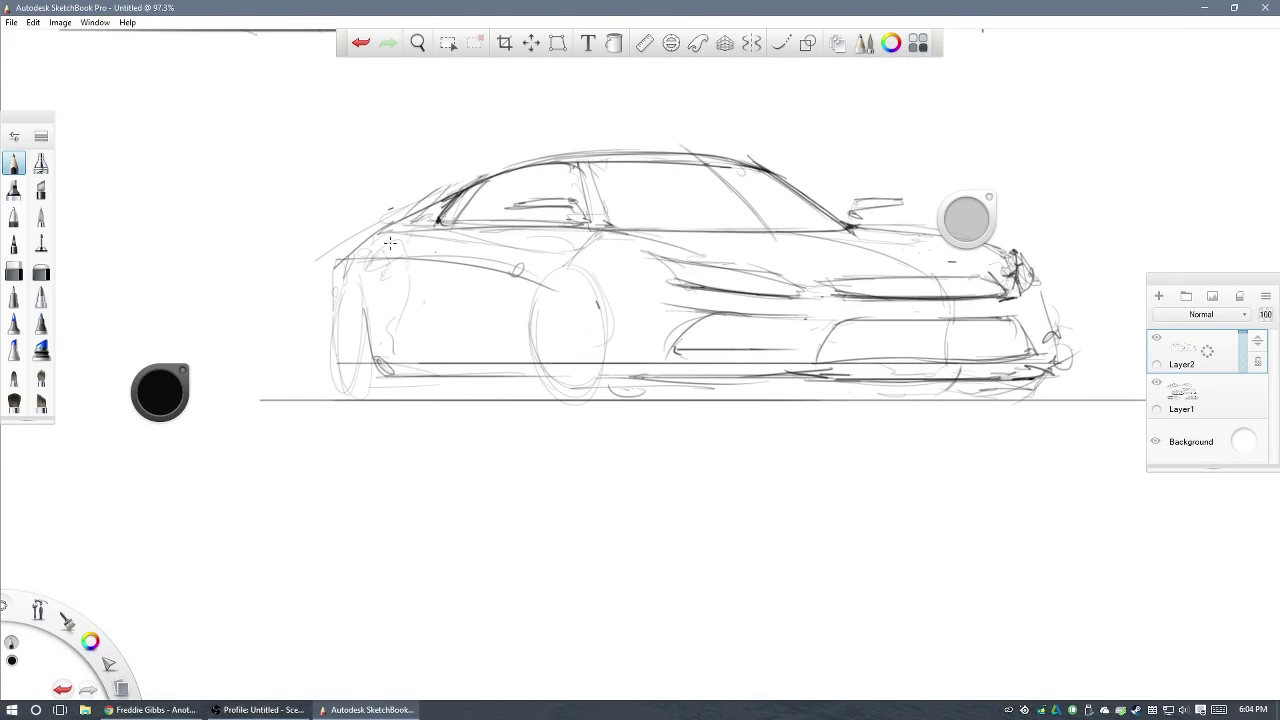
mouse_move(392, 346)
left_mouse_down()
mouse_move(364, 274)
mouse_move(366, 222)
left_mouse_up()
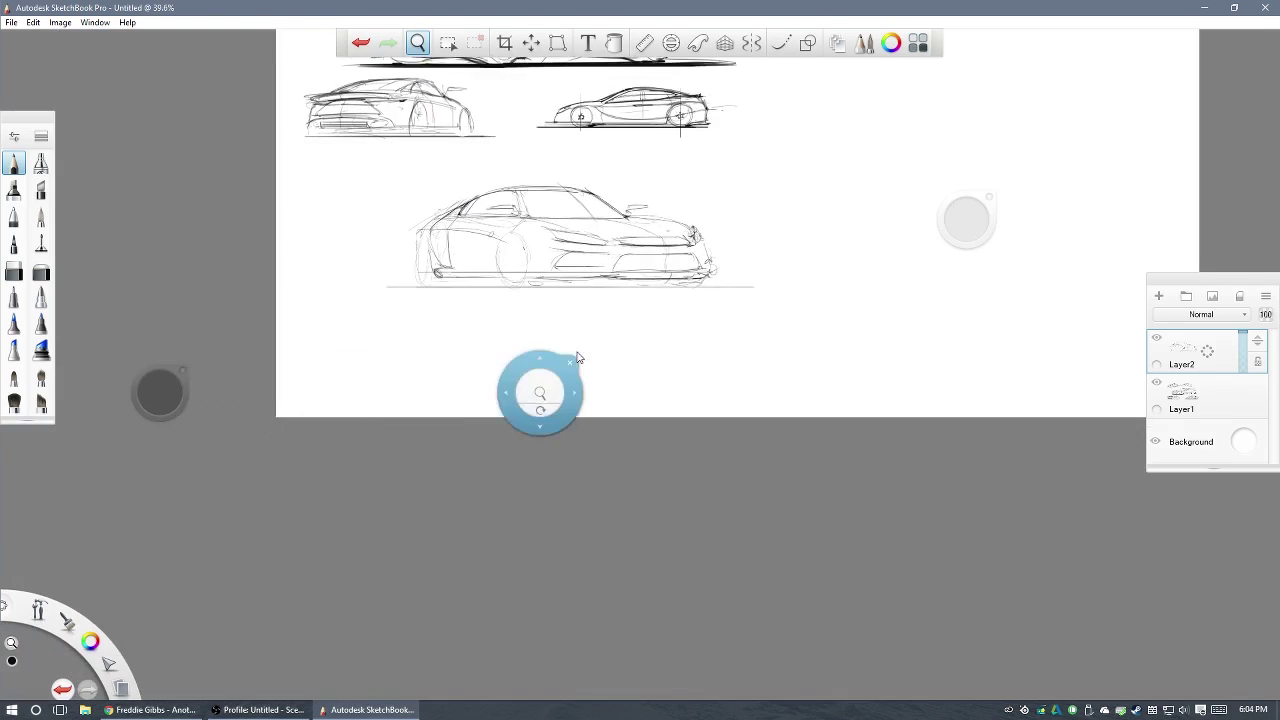
left_click_drag(531, 391, 560, 380)
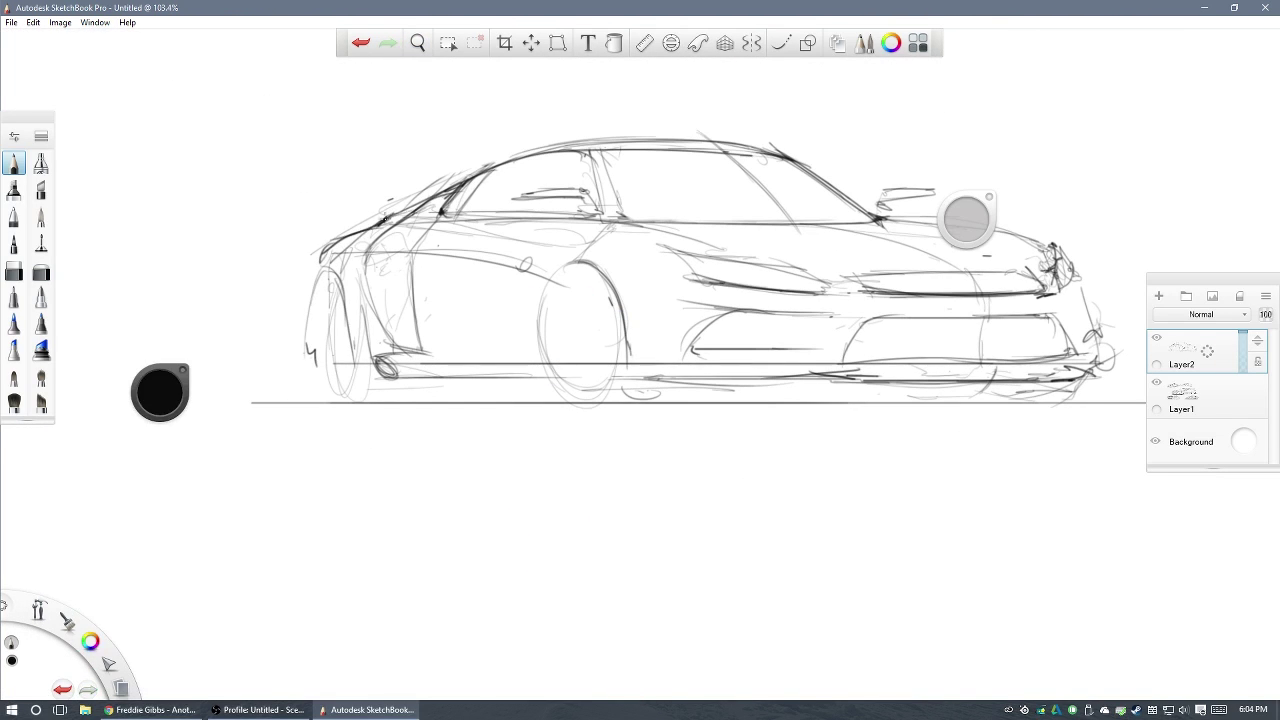
left_click_drag(385, 218, 330, 352)
left_click_drag(592, 350, 388, 209)
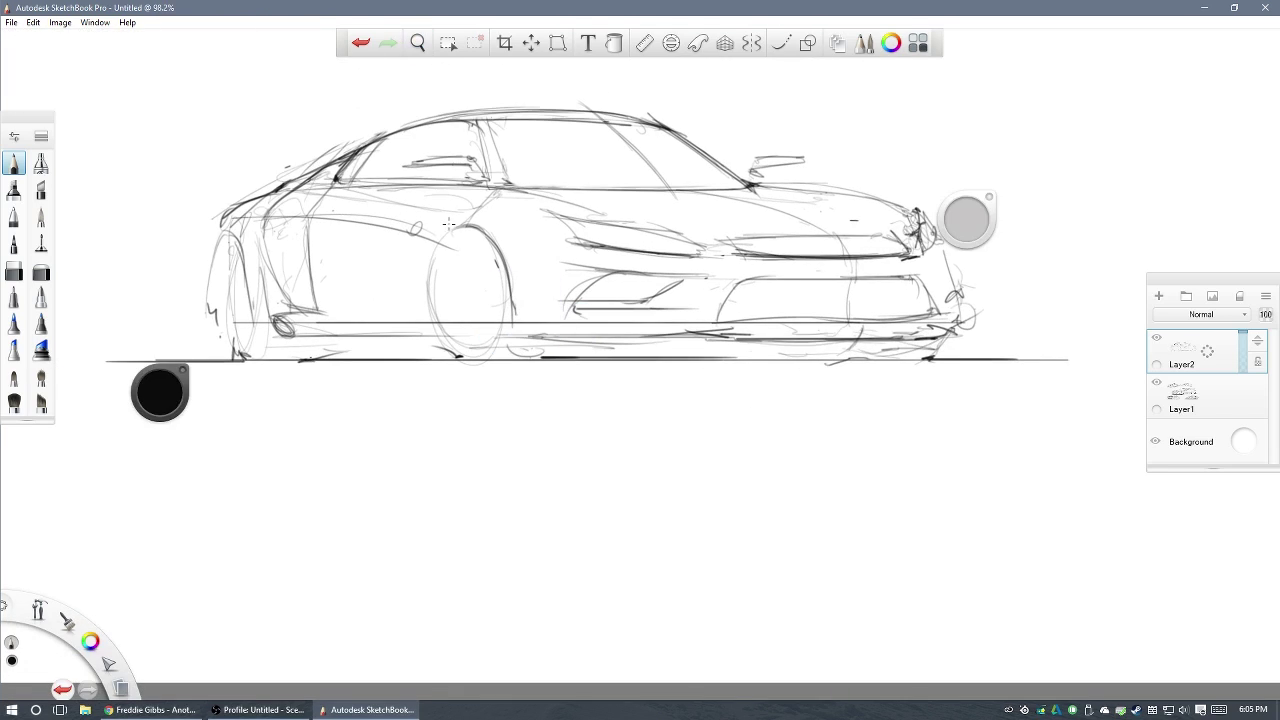
- Reframe the canvas view and zoom back in on the sedan
scroll(406, 281, "up", 2)
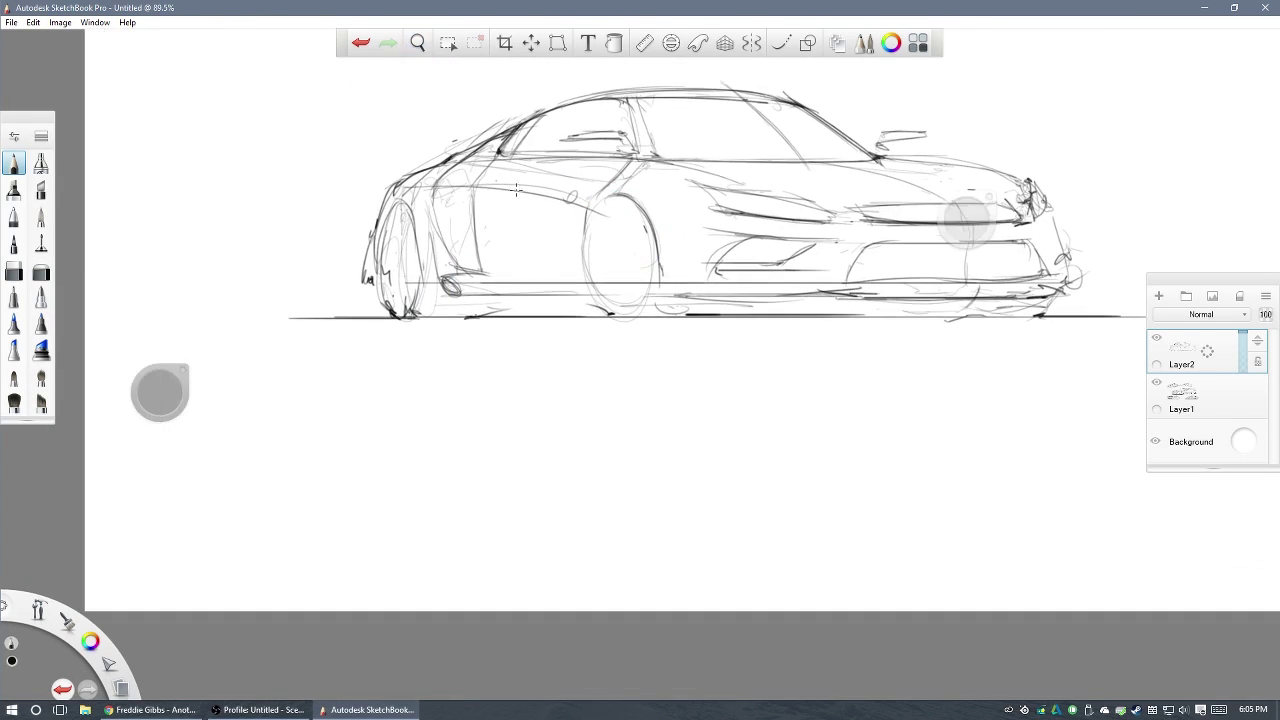
scroll(640, 360, "up", 5)
left_click(418, 42)
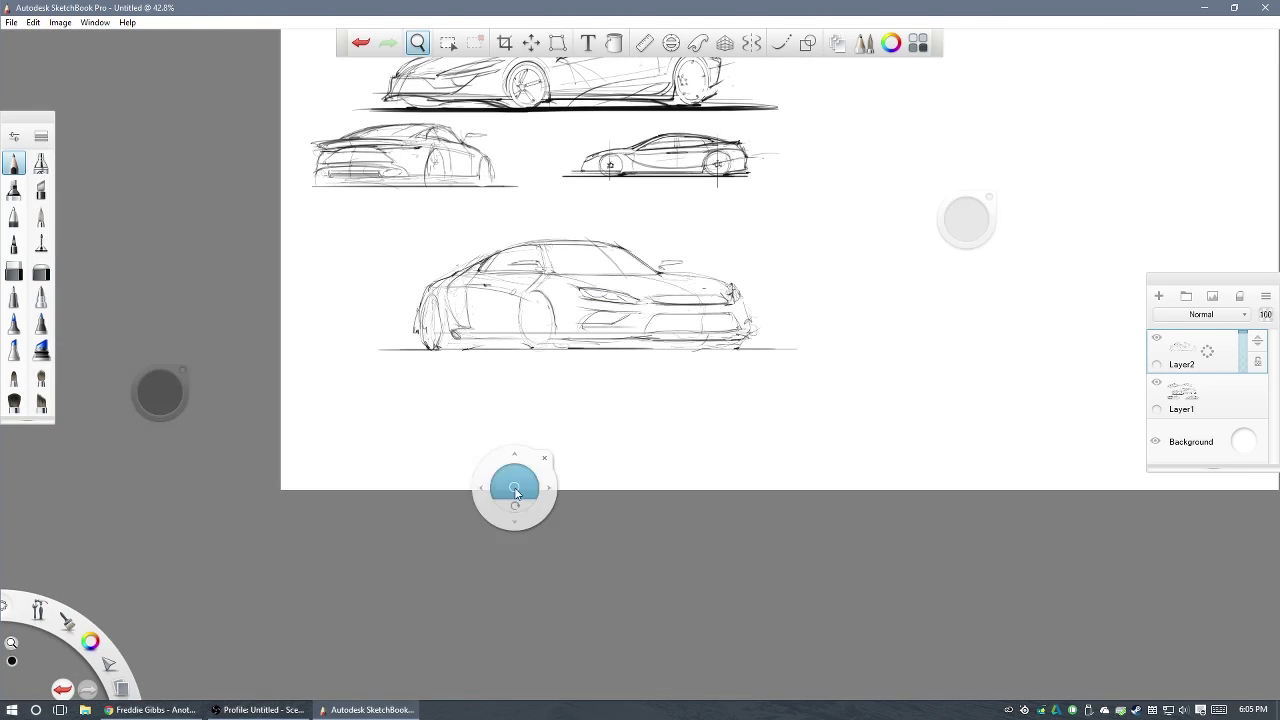
left_click_drag(514, 480, 496, 345)
scroll(496, 345, "down", 1)
scroll(600, 400, "down", 1)
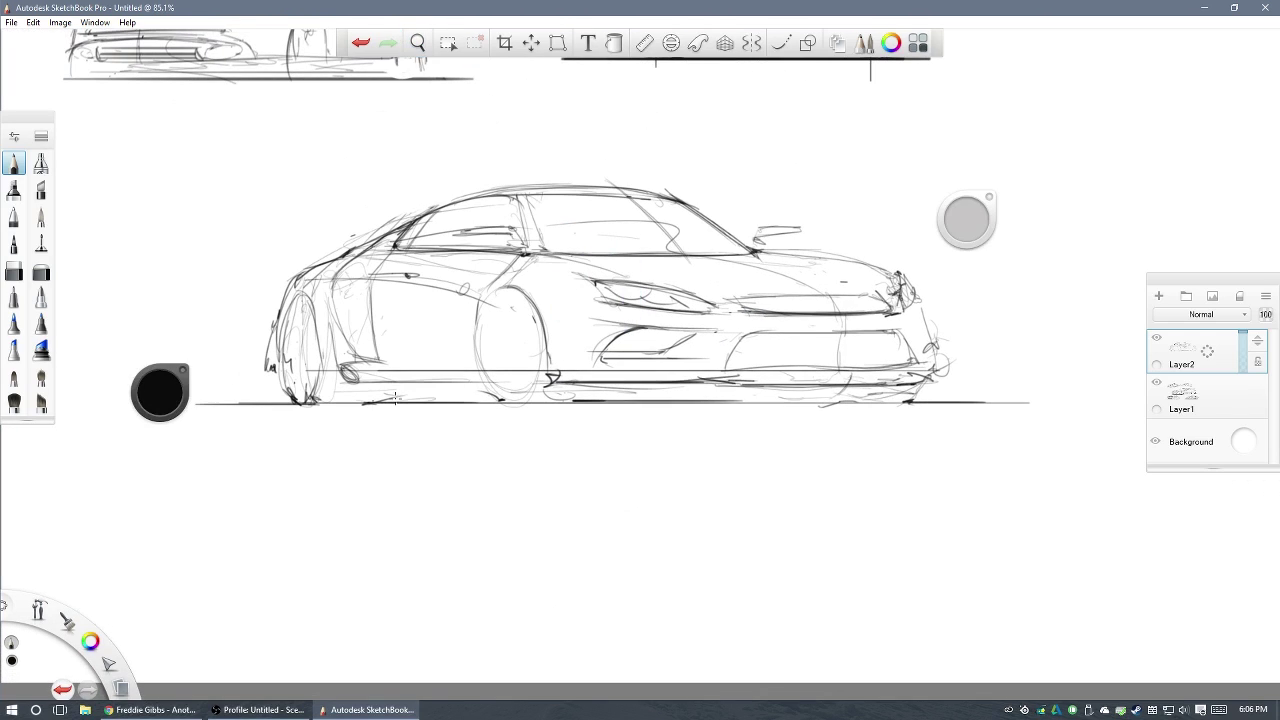
scroll(813, 510, "down", 1)
scroll(813, 510, "up", 3)
scroll(900, 365, "down", 3)
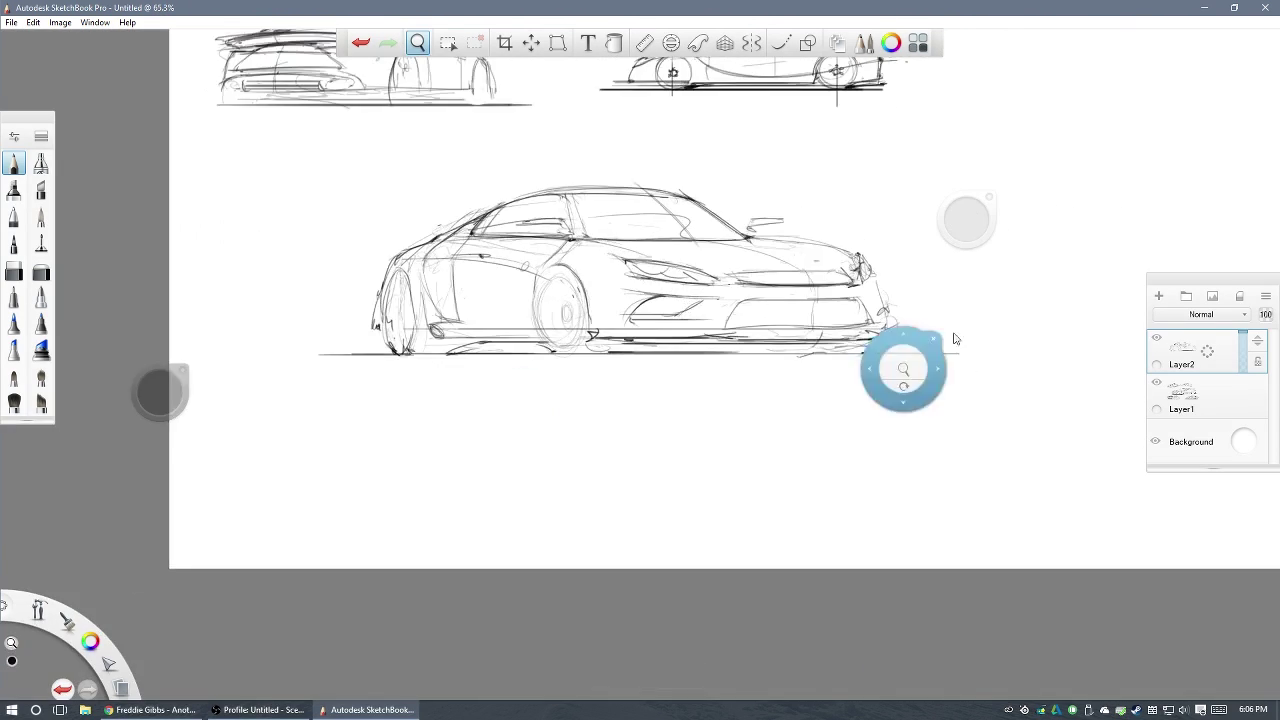
scroll(677, 357, "right", 5)
- Draw a perspective guide line, lower body line, hood, windshield and roofline for a new car
scroll(818, 314, "up", 1)
left_click_drag(914, 357, 571, 500)
scroll(588, 497, "up", 2)
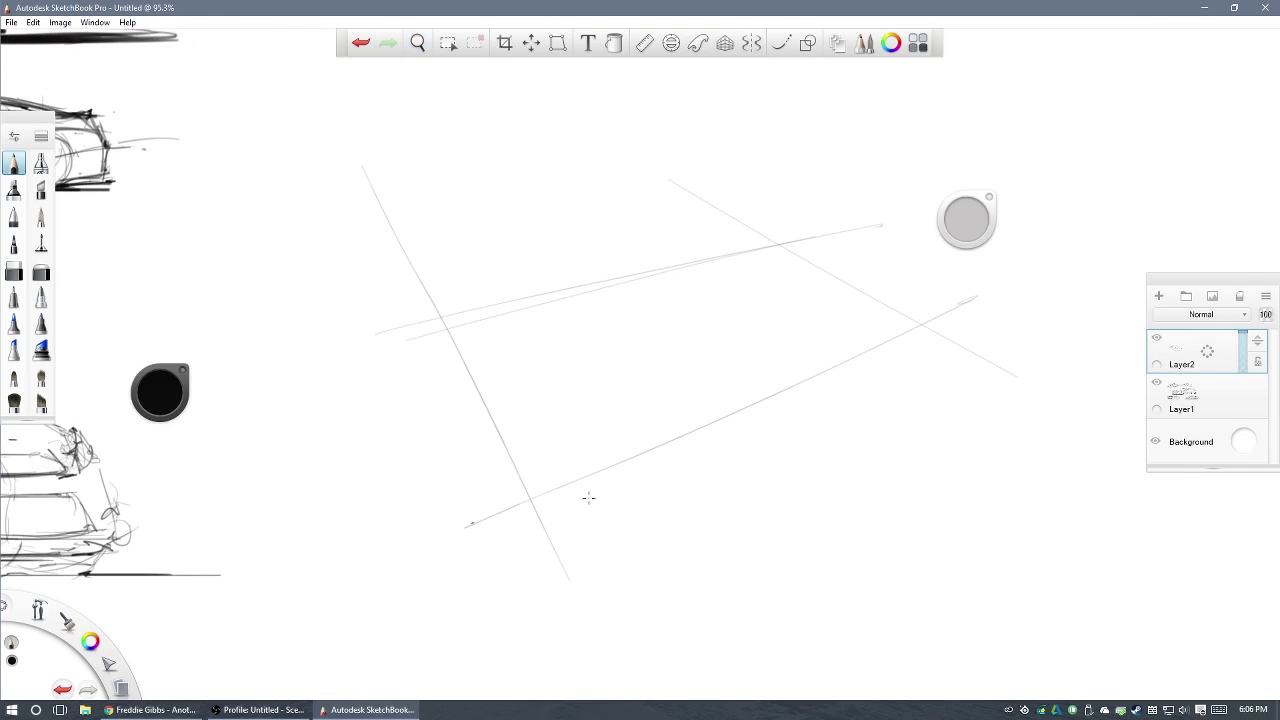
scroll(948, 271, "right", 3)
left_click_drag(832, 392, 569, 471)
left_click_drag(880, 284, 490, 450)
mouse_move(494, 424)
left_mouse_down()
mouse_move(266, 443)
mouse_move(449, 297)
mouse_move(724, 237)
mouse_move(910, 286)
left_mouse_up()
- Extend the roofline toward the rear and add the lower body, windshield and side lines
scroll(700, 330, "down", 2)
left_click_drag(600, 250, 845, 268)
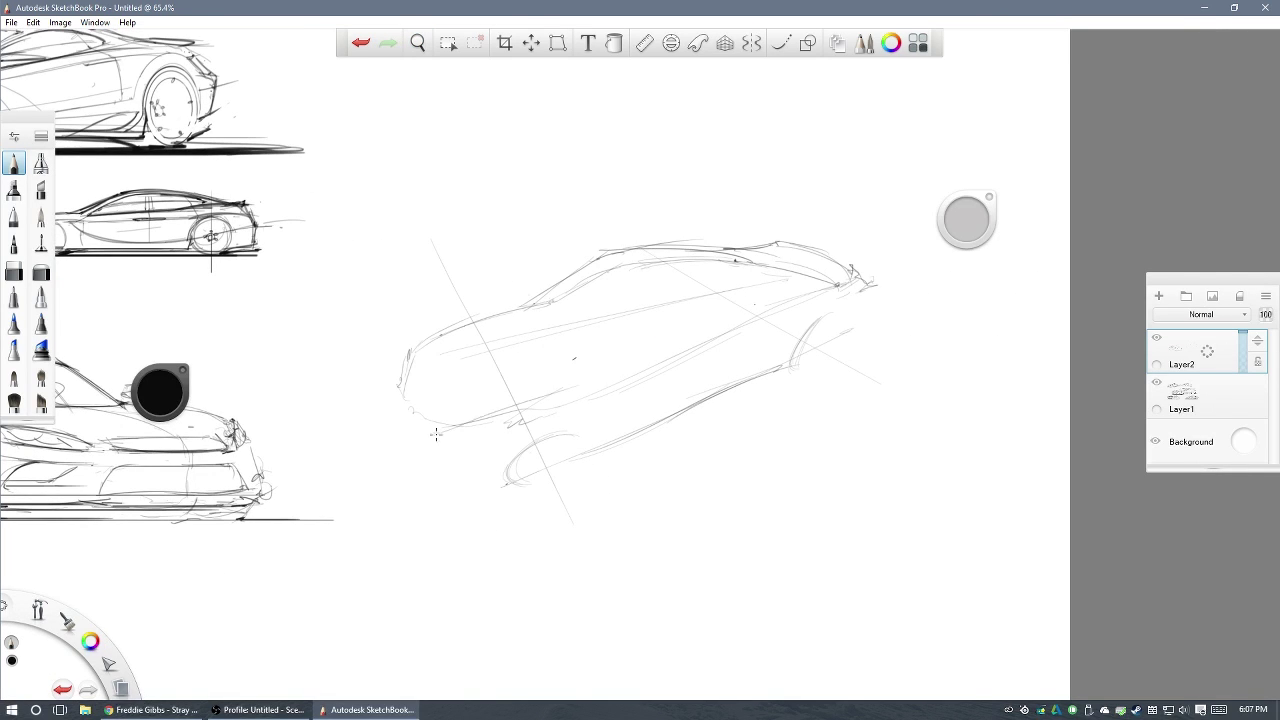
left_click_drag(436, 432, 600, 380)
left_click_drag(760, 340, 590, 400)
left_click_drag(676, 306, 598, 384)
scroll(640, 330, "up", 1)
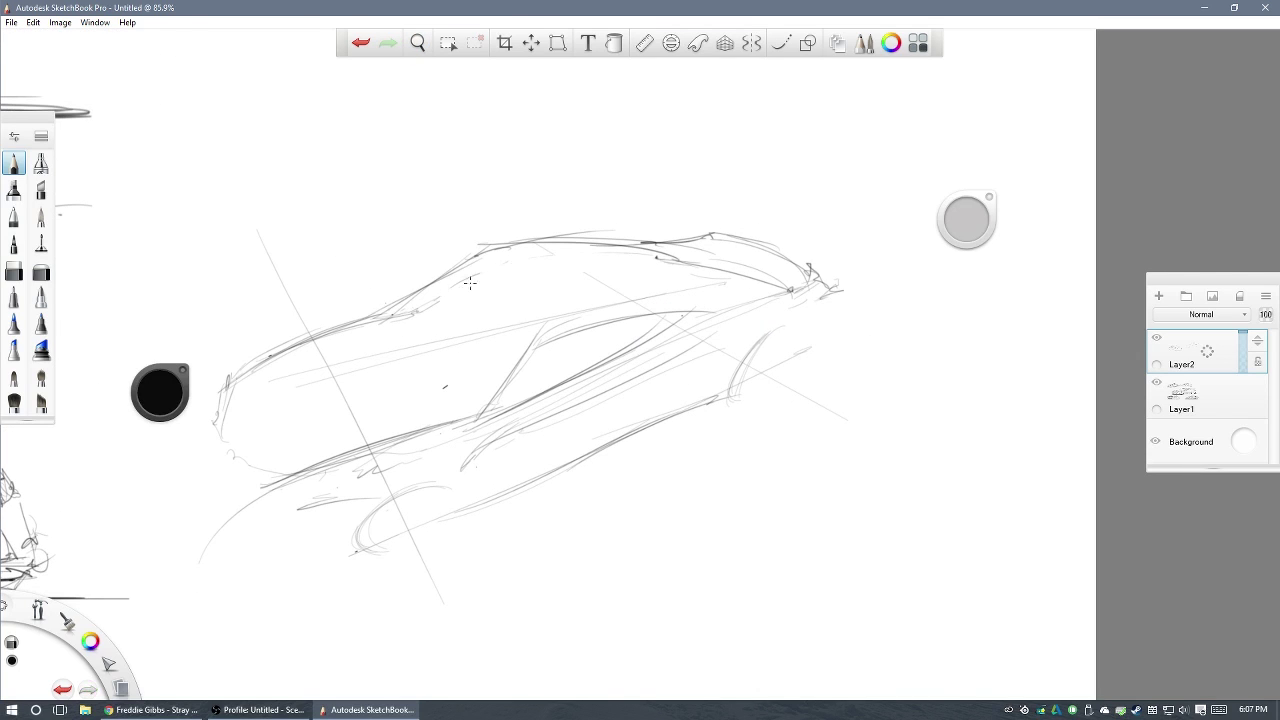
scroll(470, 283, "down", 1)
scroll(500, 360, "down", 2)
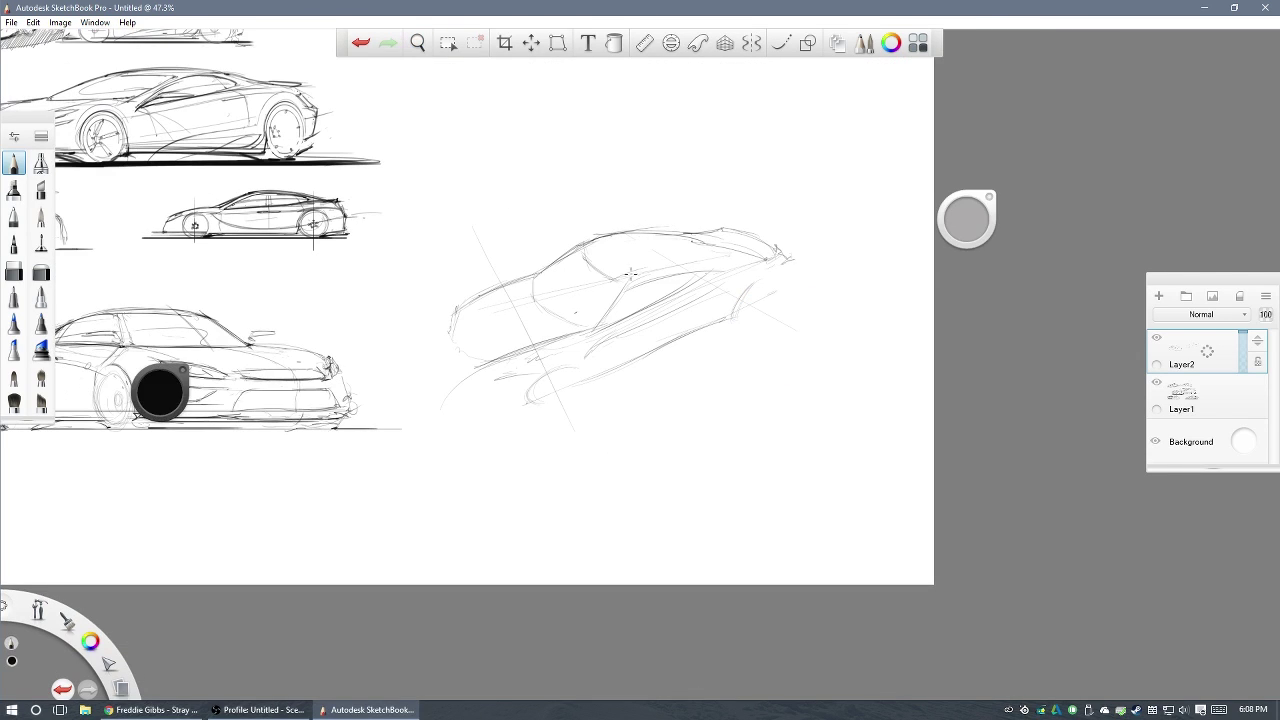
scroll(500, 360, "up", 2)
- Undo two stray wheel ellipses, then redraw the long lower-body line, rear-end curve and front stroke
mouse_move(490, 440)
left_mouse_down()
mouse_move(552, 435)
mouse_move(880, 245)
left_mouse_up()
left_click_drag(840, 285, 560, 430)
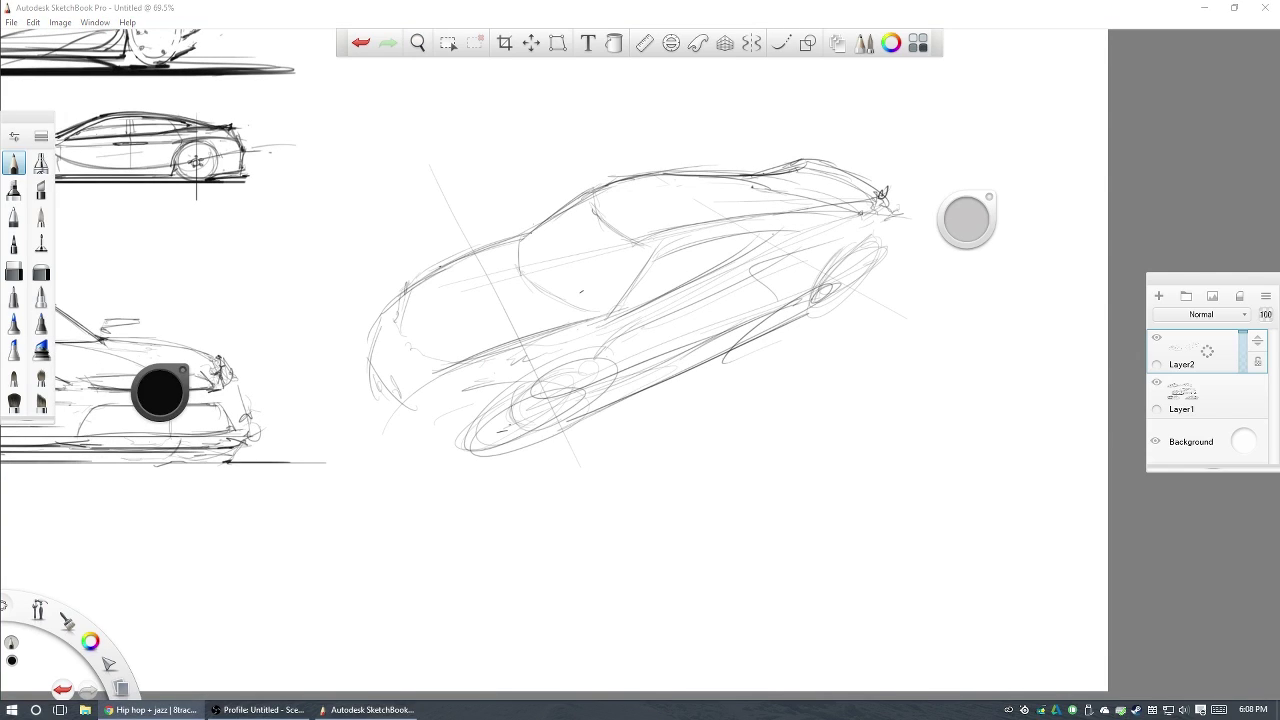
key("ctrl+z")
key("ctrl+z")
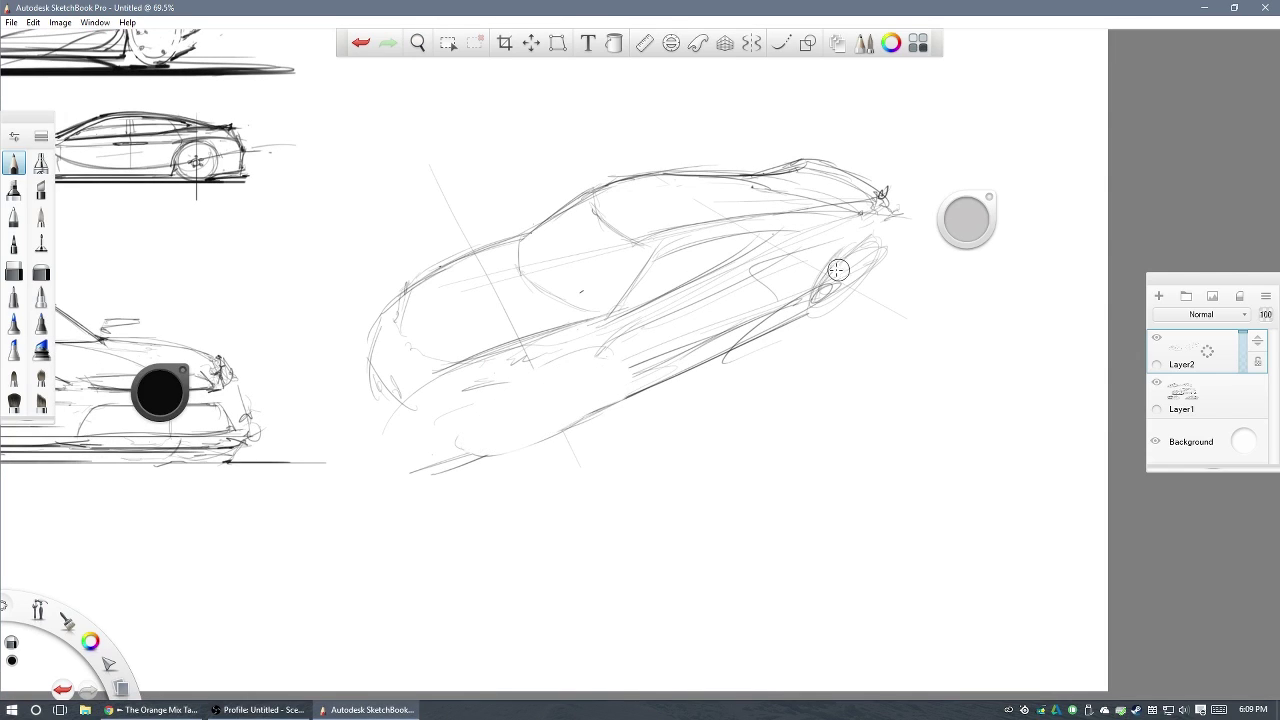
key("ctrl+z")
left_click_drag(412, 470, 710, 360)
left_click_drag(555, 430, 880, 282)
left_click_drag(885, 212, 868, 290)
left_click_drag(376, 356, 450, 455)
- Draw the rear wheel arch and long side body lines
scroll(422, 387, "down", 1)
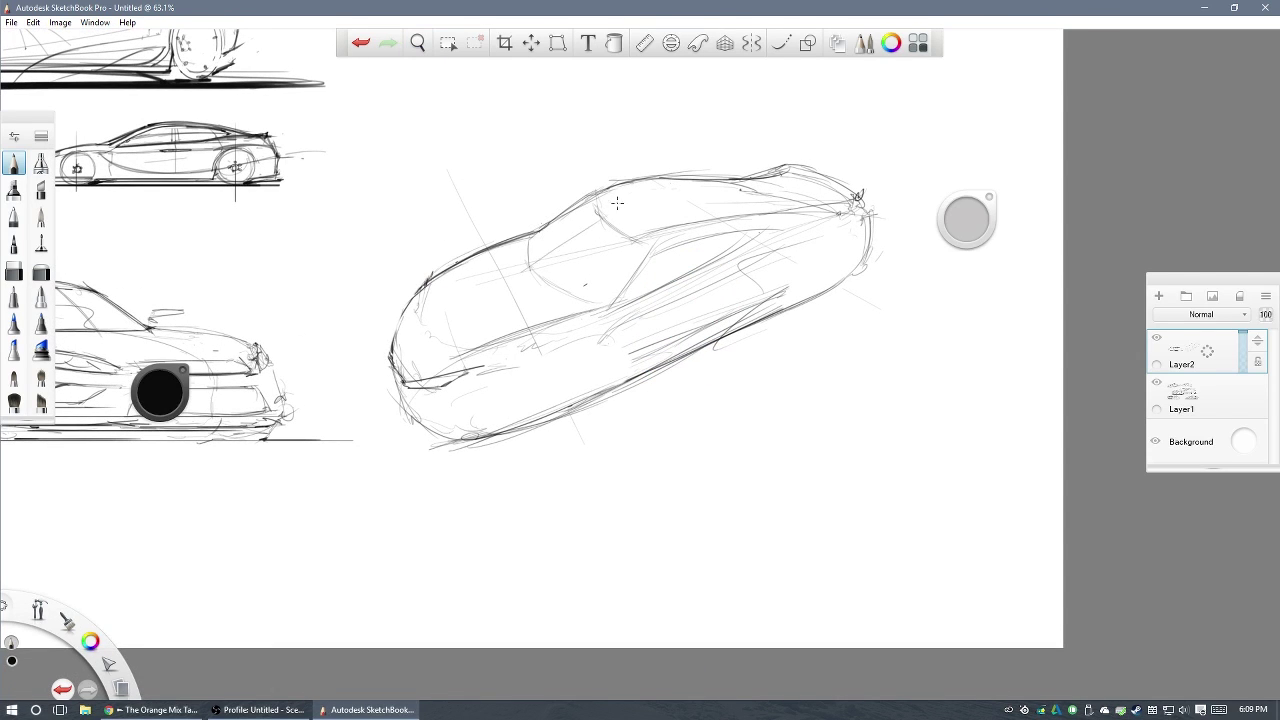
scroll(514, 267, "up", 2)
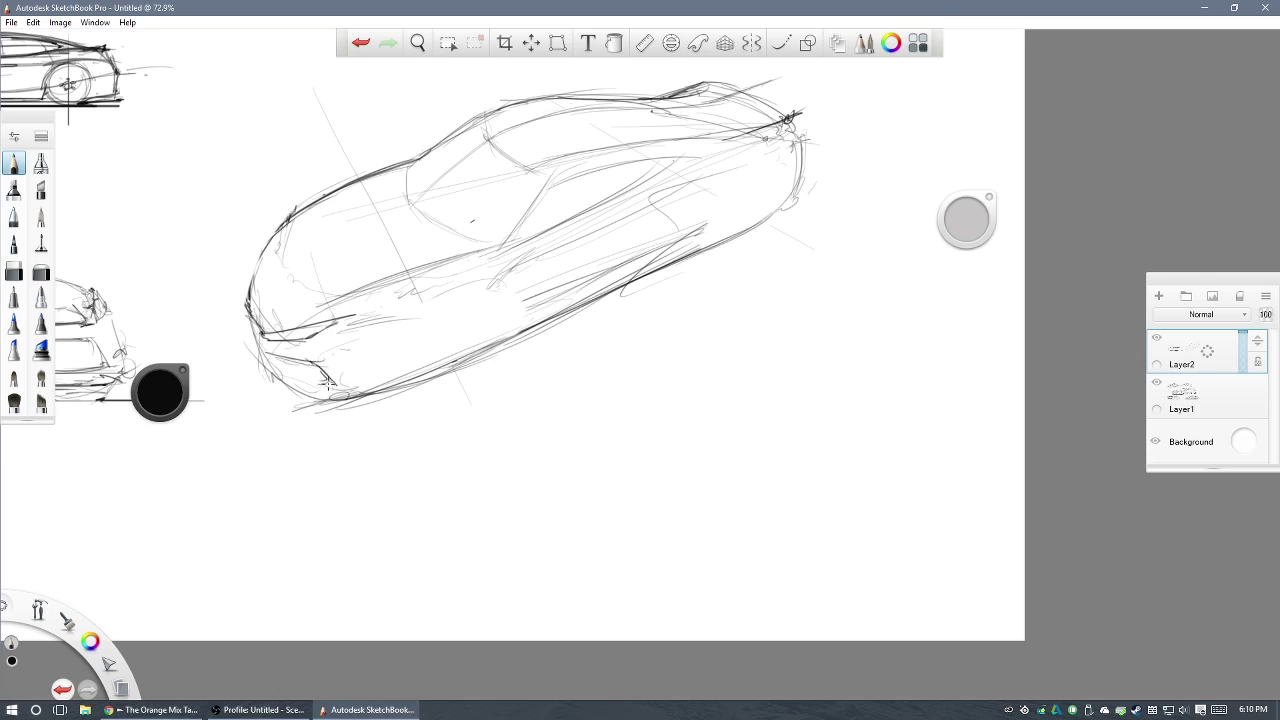
scroll(423, 314, "down", 2)
left_click_drag(440, 320, 355, 385)
left_click_drag(340, 330, 545, 255)
left_click_drag(420, 305, 645, 205)
left_click_drag(555, 245, 660, 212)
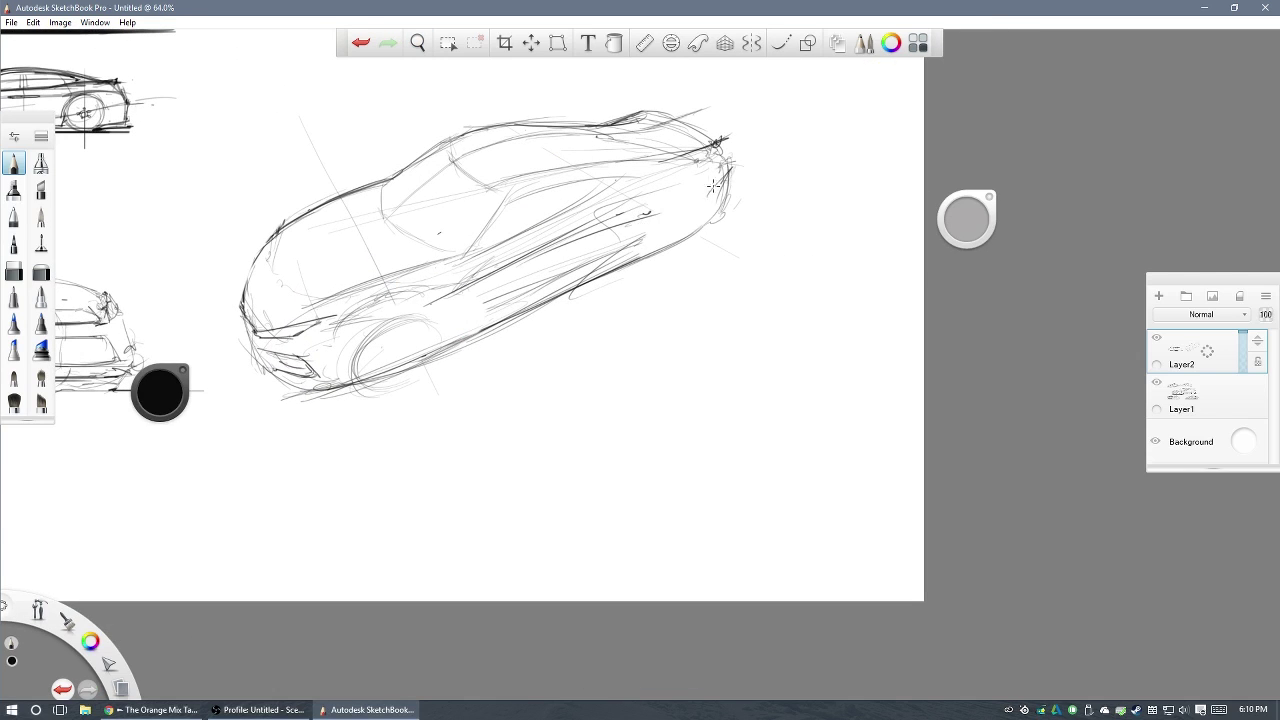
- Add a dark side body line and outline the side window's front pillar and lower edge
scroll(713, 186, "up", 1)
scroll(450, 300, "up", 3)
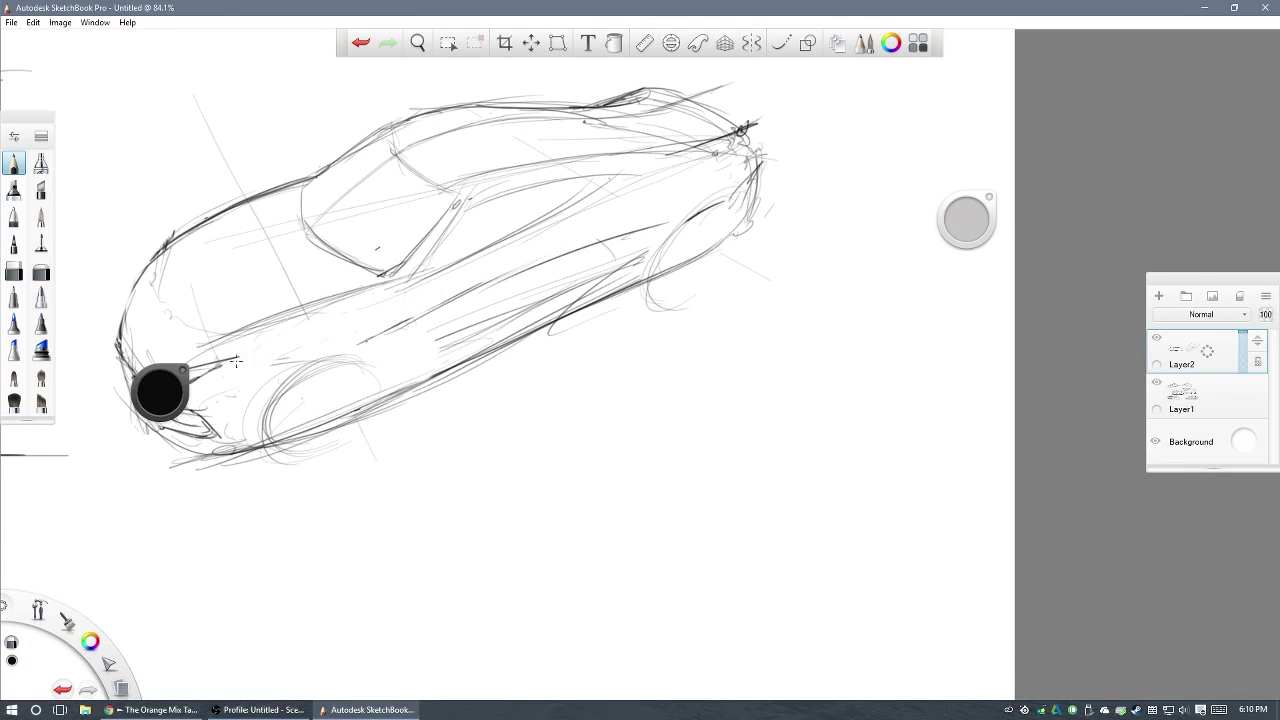
scroll(665, 363, "down", 2)
left_click_drag(455, 396, 652, 297)
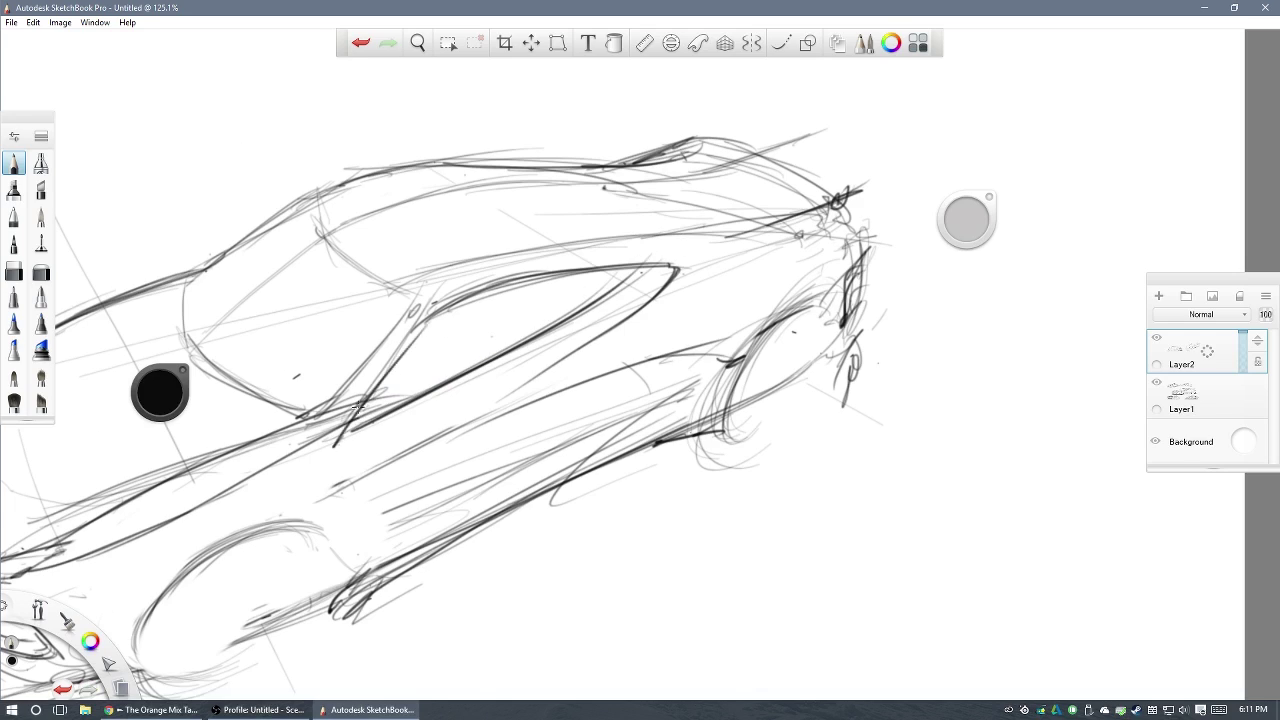
mouse_move(420, 310)
left_mouse_down()
mouse_move(334, 446)
mouse_move(595, 305)
left_mouse_up()
left_click_drag(580, 271, 595, 303)
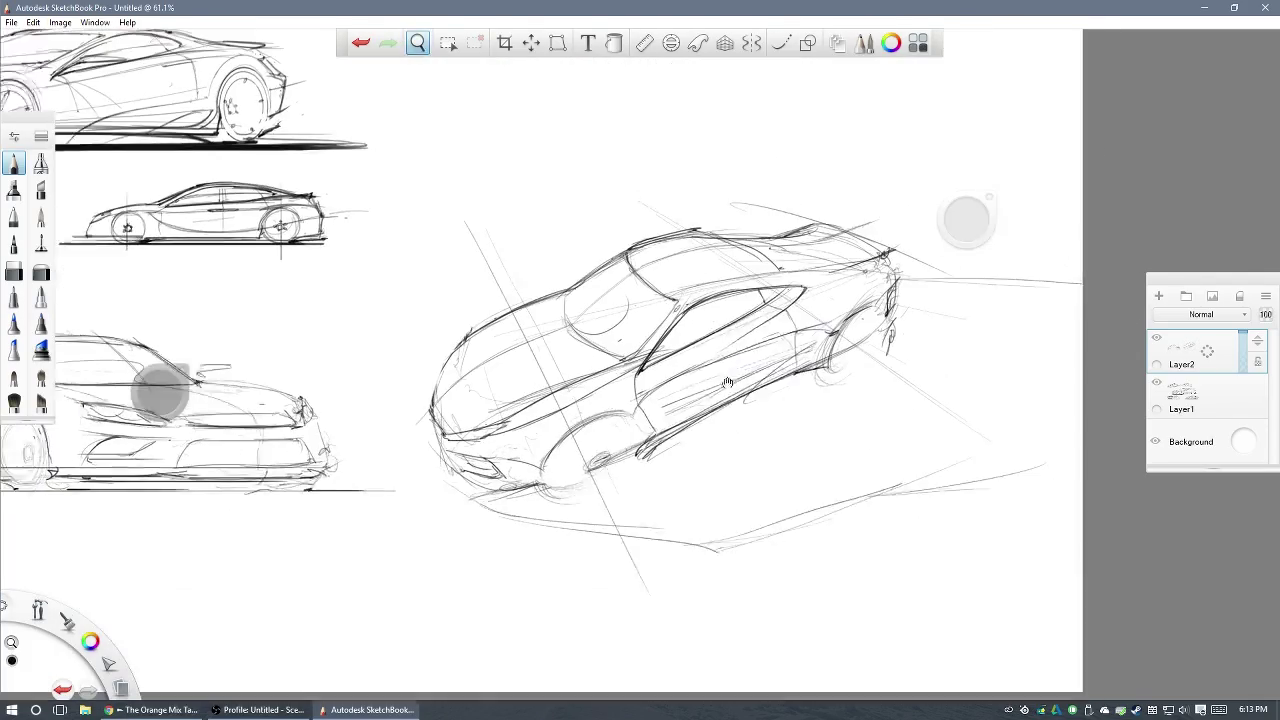
- Undo the stray roof strokes and redraw the sports car's roofline, tilting the canvas to suit
left_click_drag(727, 383, 756, 224)
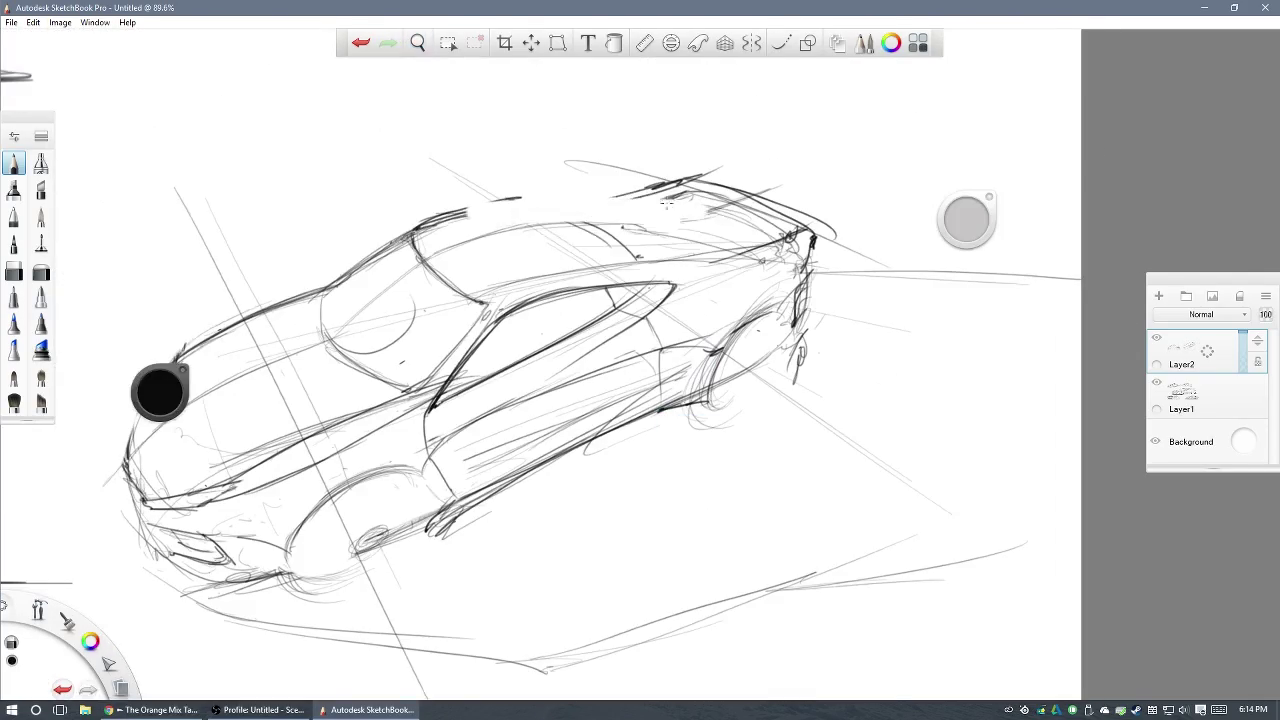
key("ctrl+z")
key("ctrl+z")
key("ctrl+z")
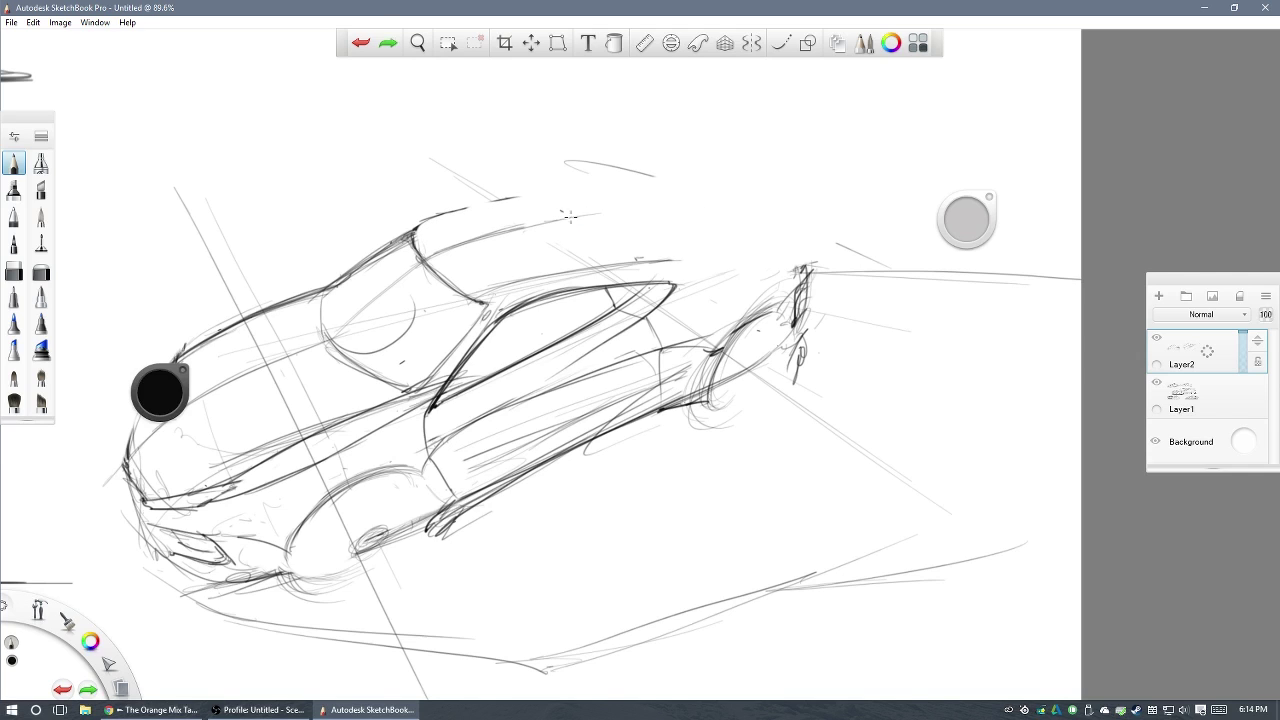
left_click_drag(568, 216, 736, 202)
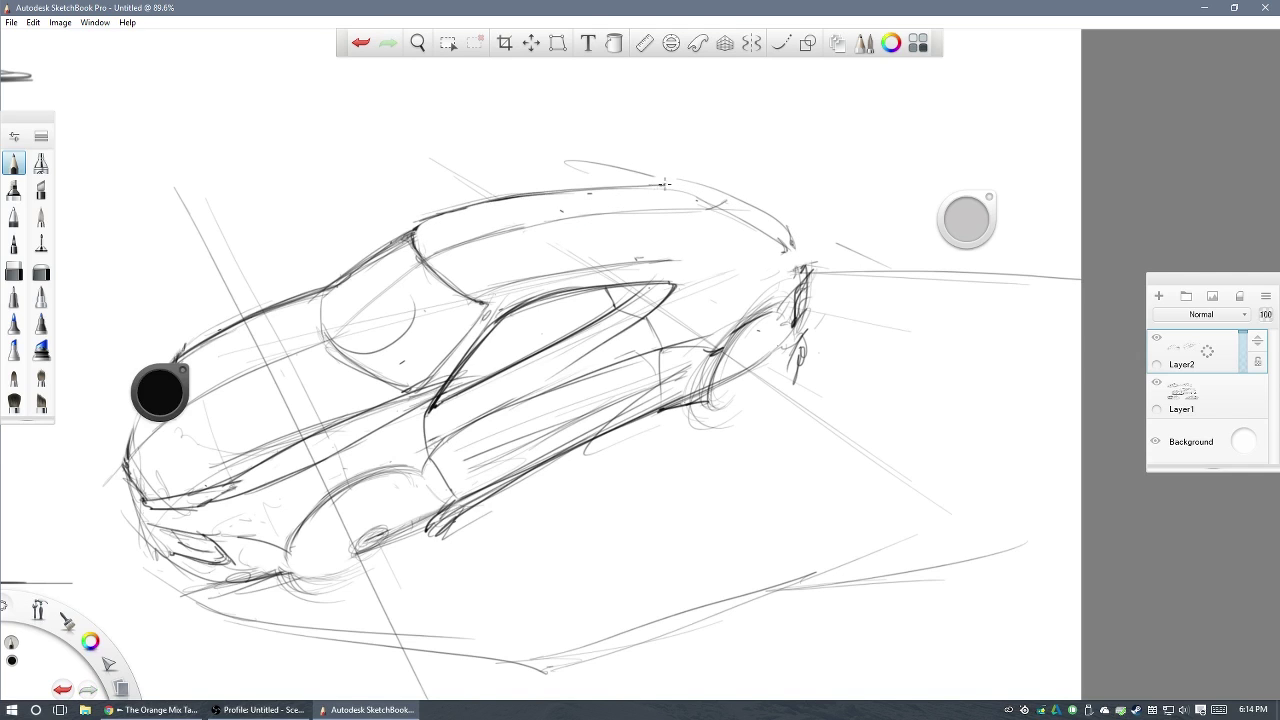
scroll(663, 184, "down", 2)
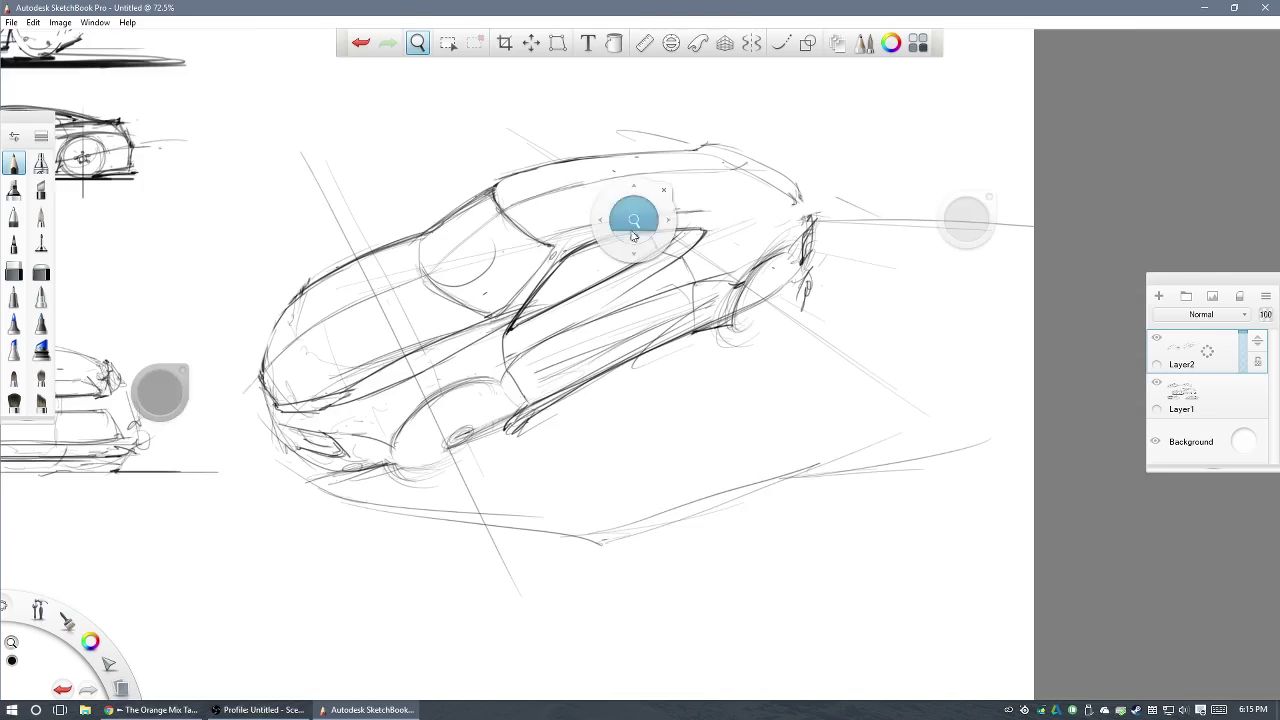
scroll(629, 214, "down", 1)
mouse_move(648, 253)
left_mouse_down()
mouse_move(600, 257)
mouse_move(668, 248)
left_mouse_up()
scroll(620, 240, "up", 5)
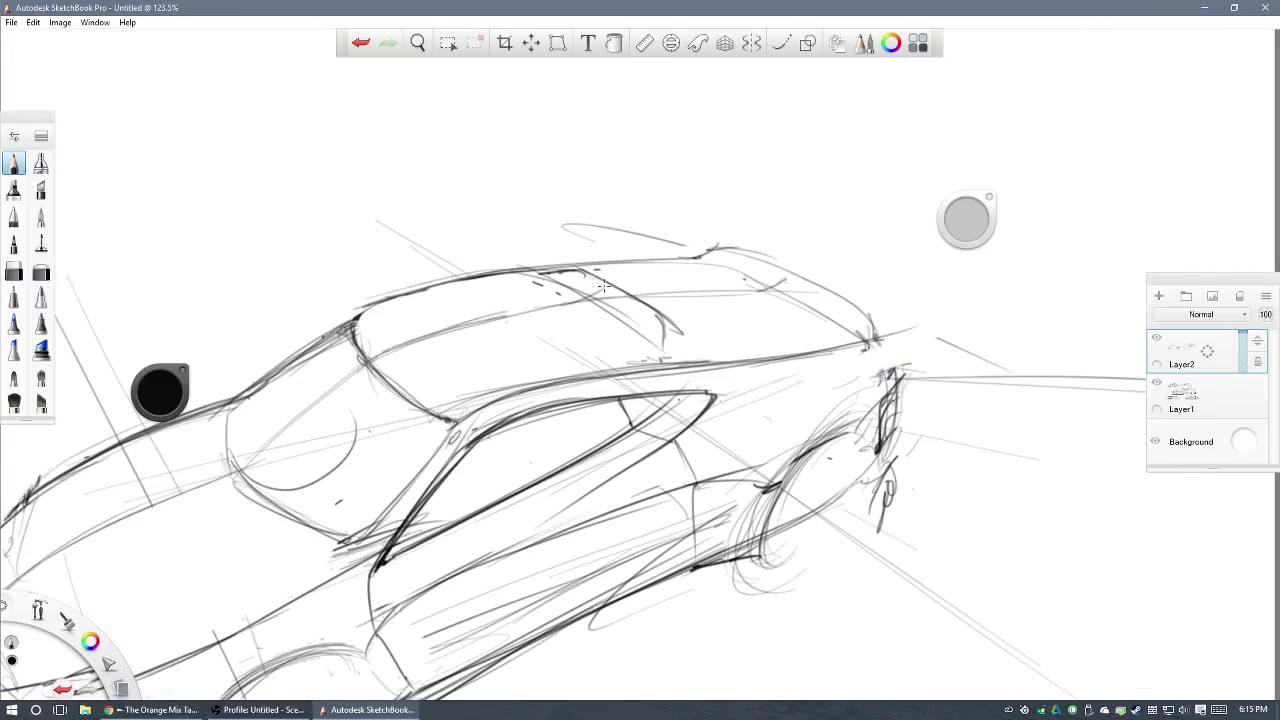
- Outline the sports car's roof panel and add strokes along the roof line and beltline
left_click_drag(836, 342, 538, 384)
left_click_drag(686, 262, 500, 268)
left_click_drag(880, 248, 740, 320)
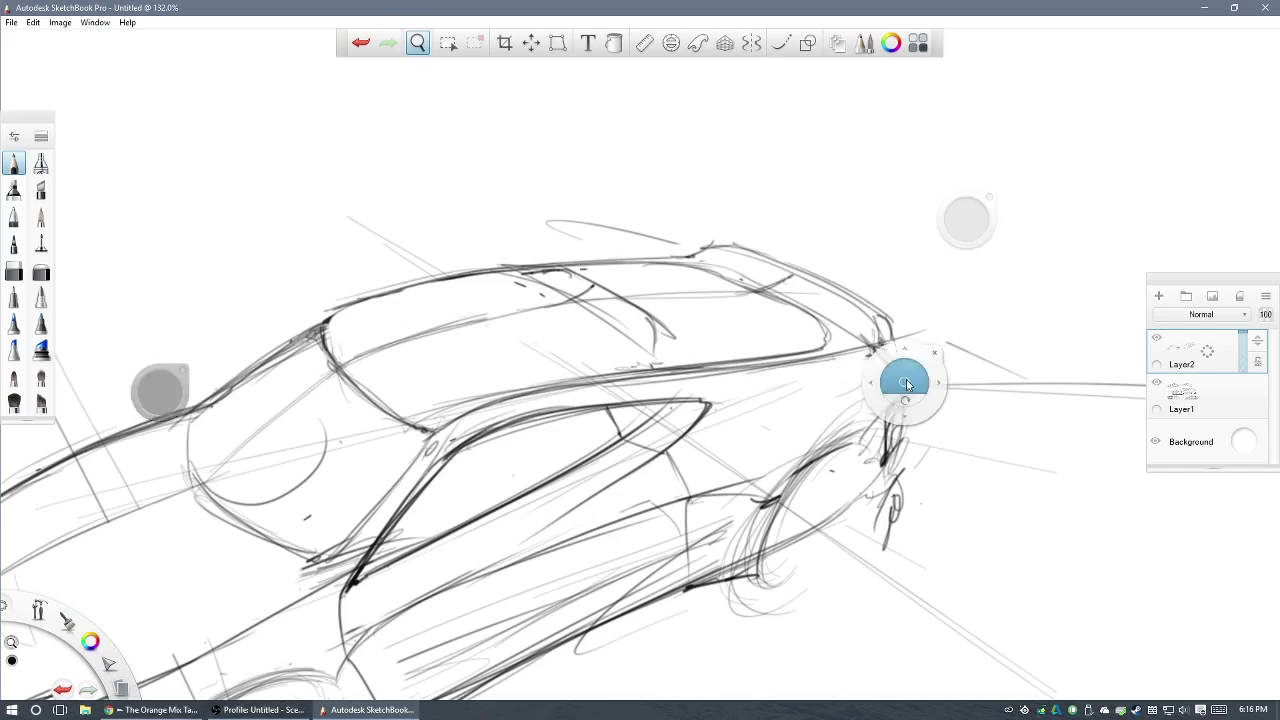
scroll(906, 377, "down", 5)
mouse_move(489, 224)
left_mouse_down()
mouse_move(614, 300)
mouse_move(643, 270)
left_mouse_up()
mouse_move(646, 216)
left_mouse_down()
mouse_move(640, 365)
mouse_move(726, 415)
left_mouse_up()
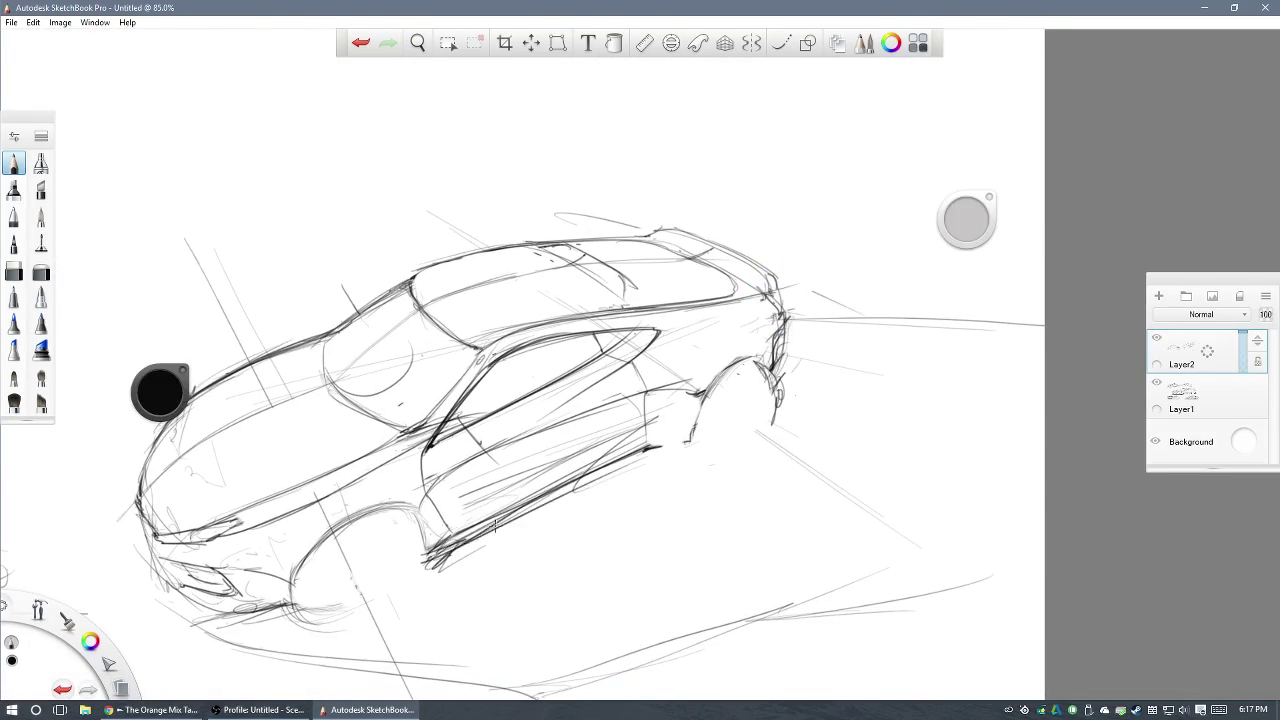
left_click_drag(571, 424, 593, 417)
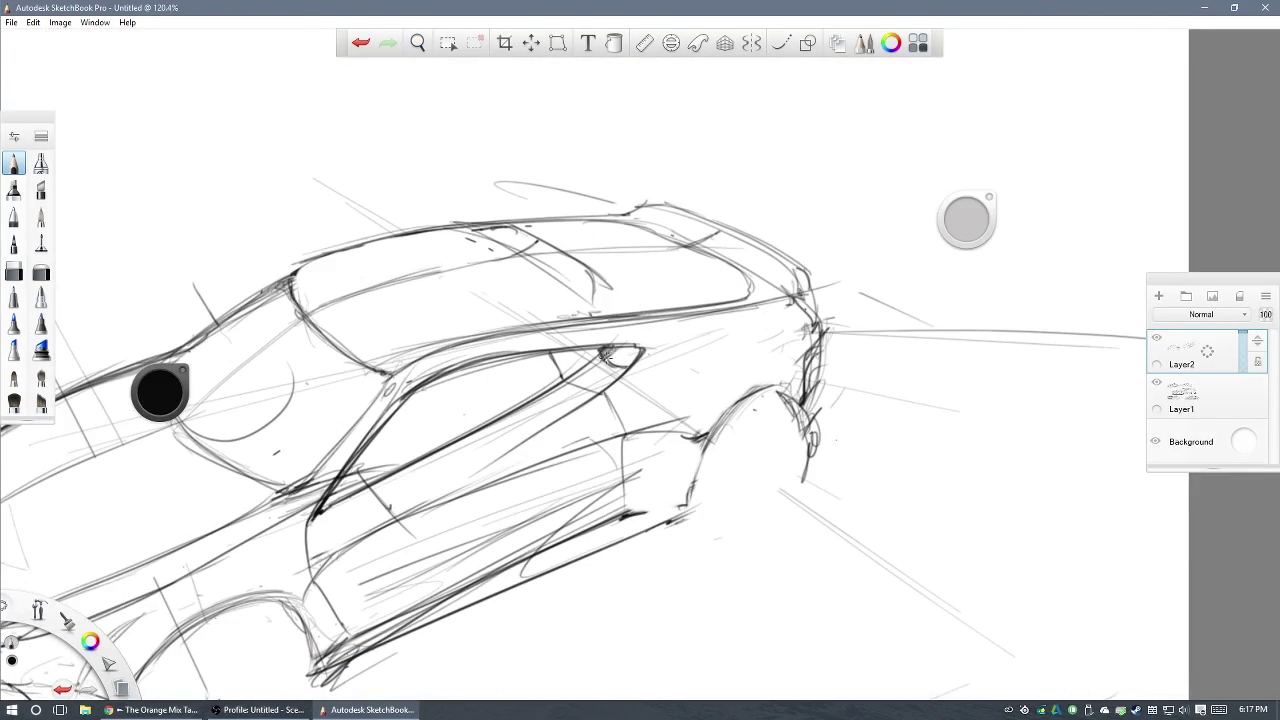